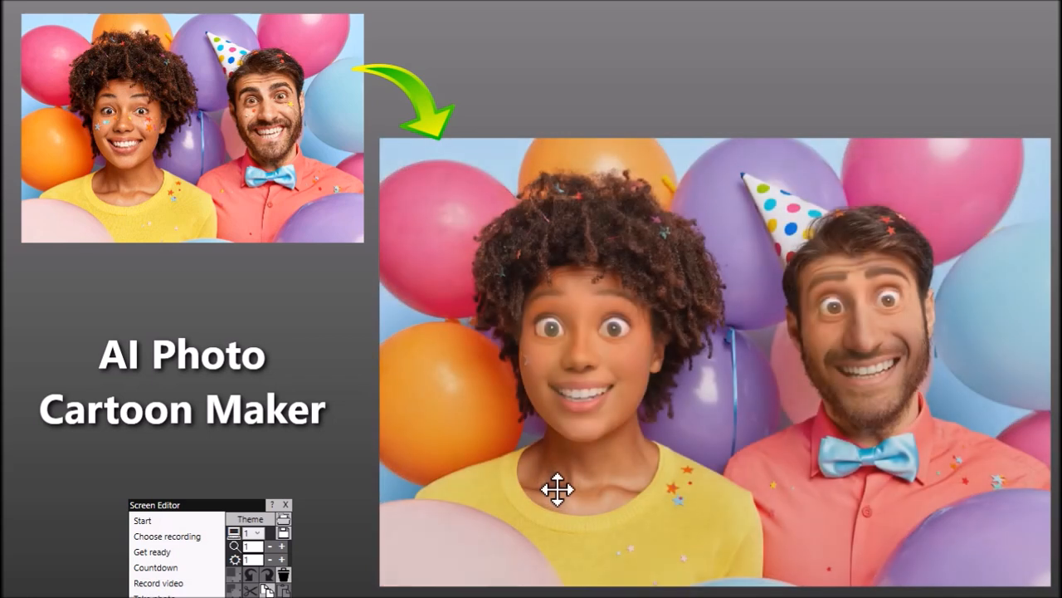
# - Display the PhotoAICombine screen, moving the Screen Editor window out of the way of the artwork
pyautogui.moveTo(230, 503); pyautogui.dragTo(653, 117)
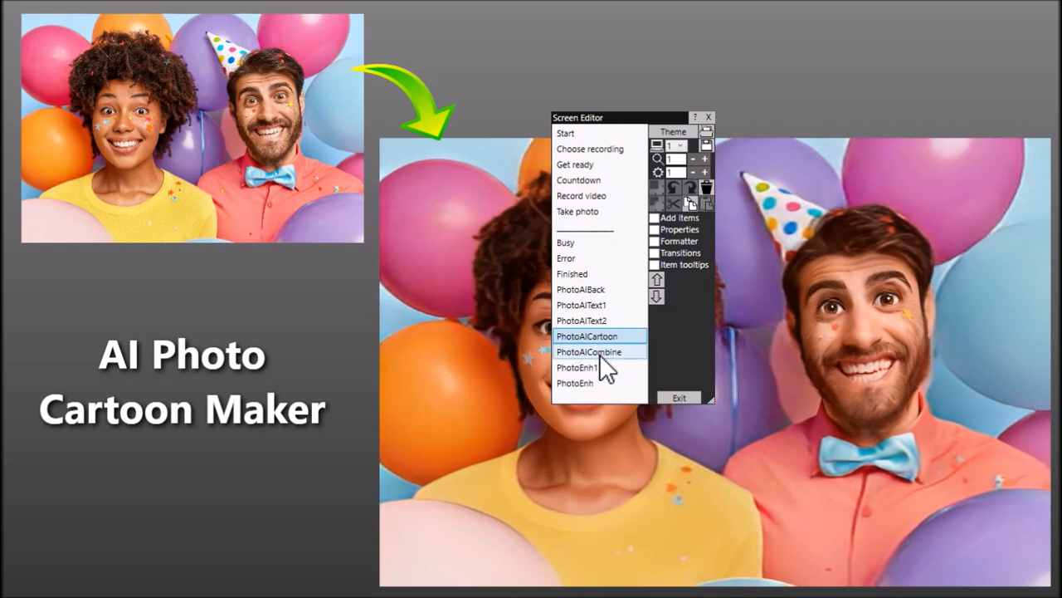
pyautogui.click(599, 354)
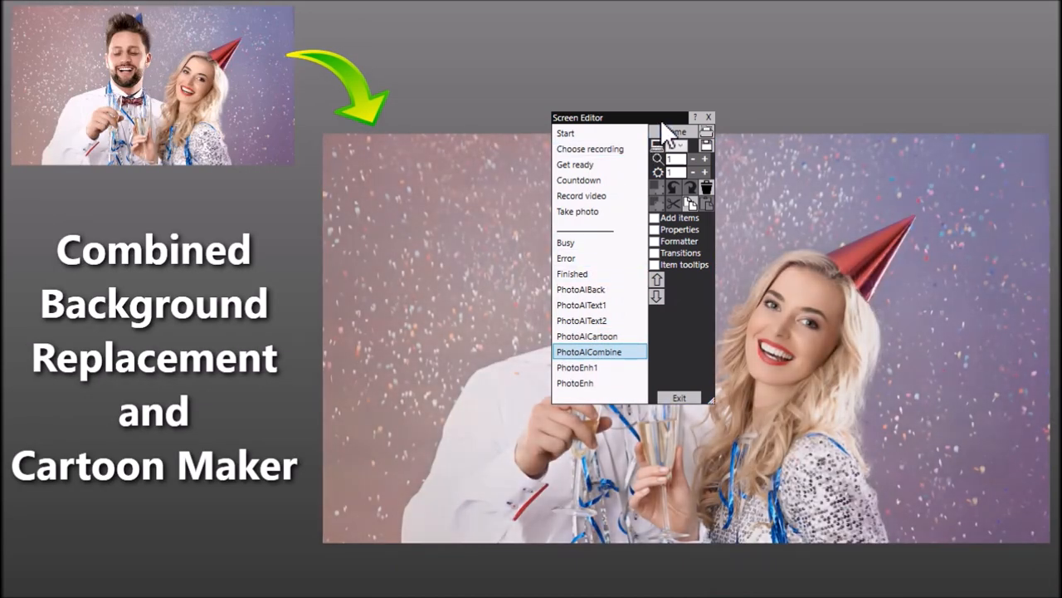
pyautogui.moveTo(632, 148); pyautogui.dragTo(232, 528)
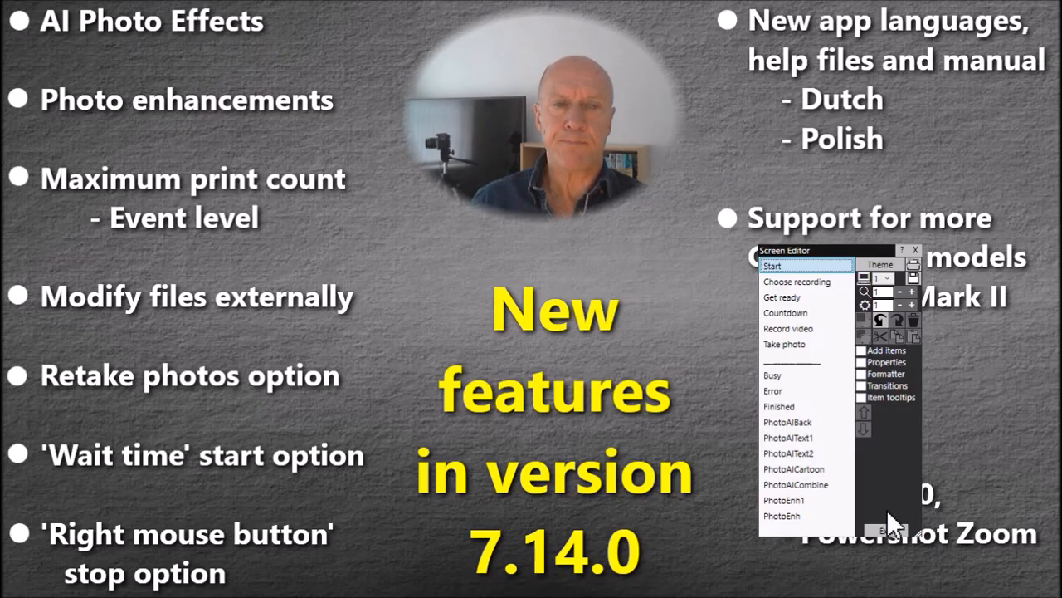
# - Exit the Screen Editor and review the Photo AI background and cartoon options in the event design's structure
pyautogui.click(891, 531)
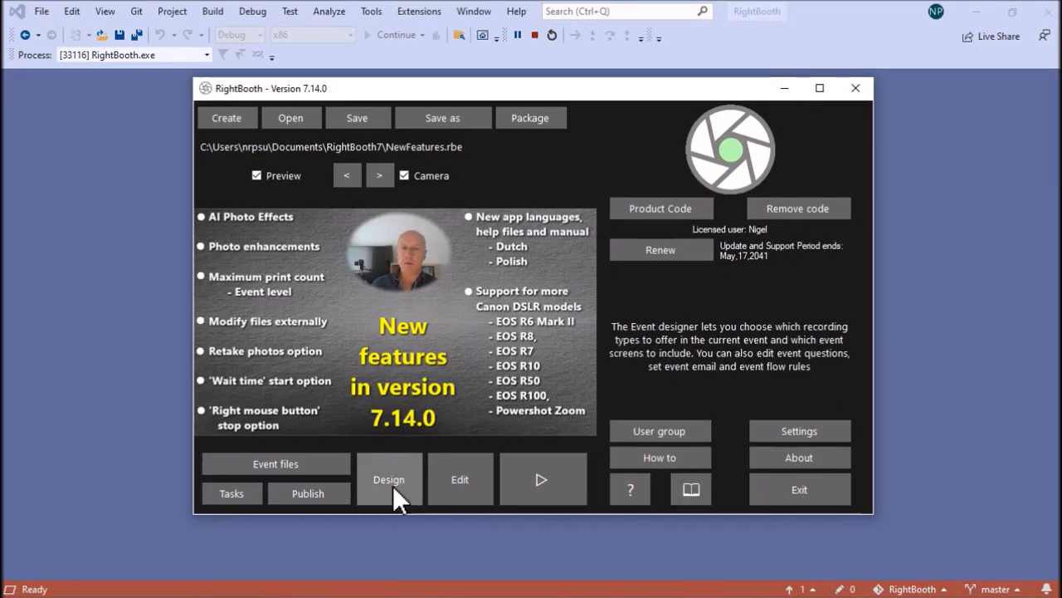
pyautogui.click(393, 485)
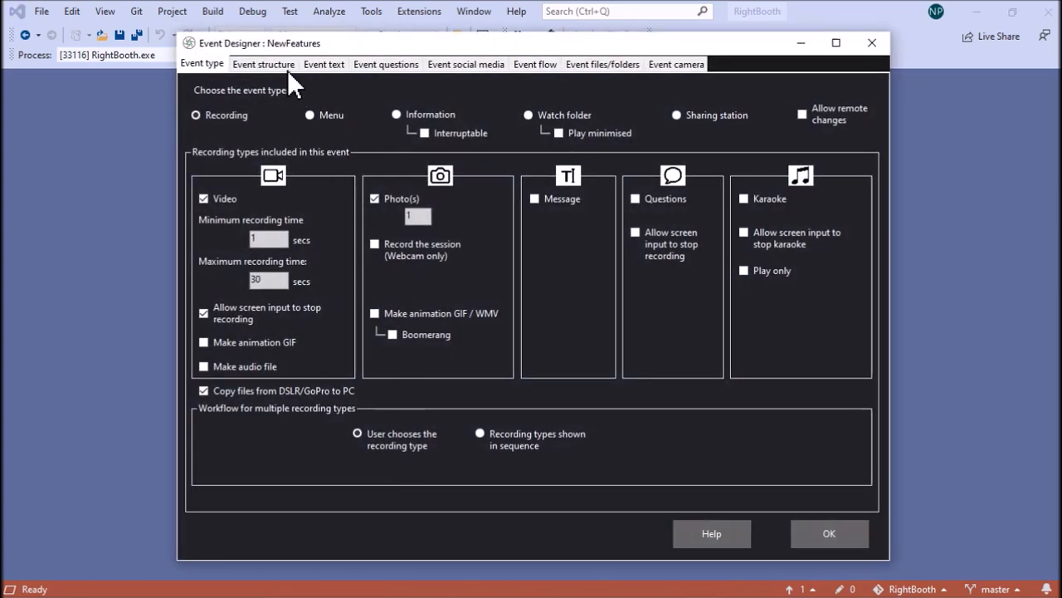
pyautogui.click(284, 69)
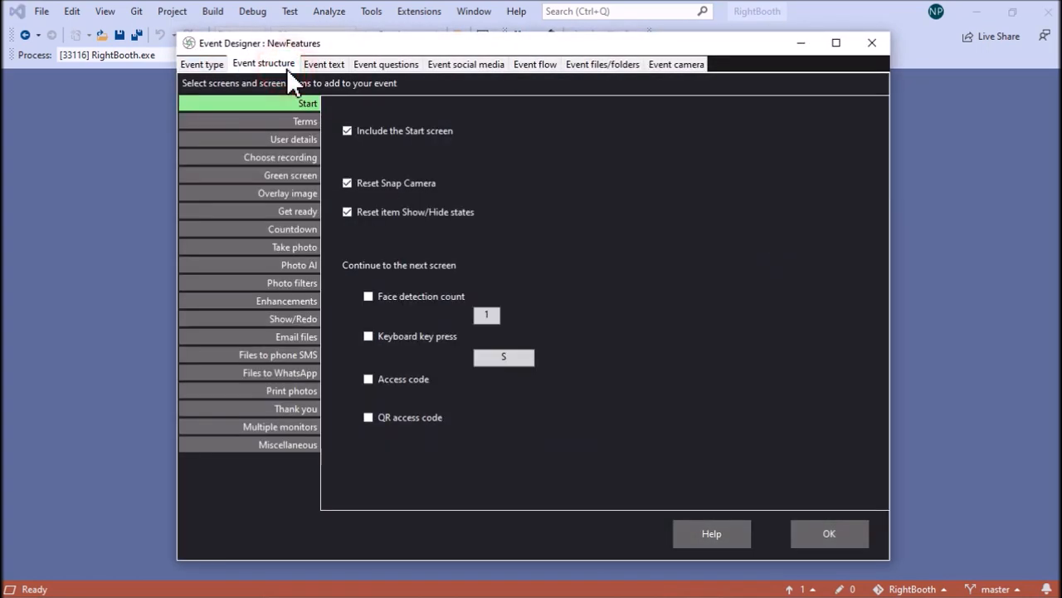
pyautogui.click(288, 264)
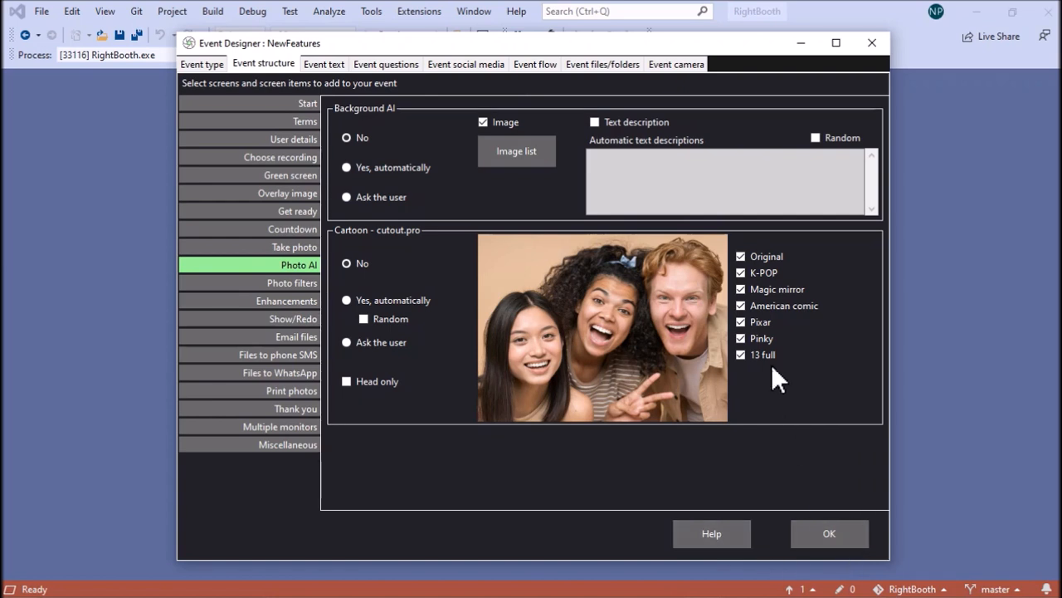
pyautogui.click(830, 533)
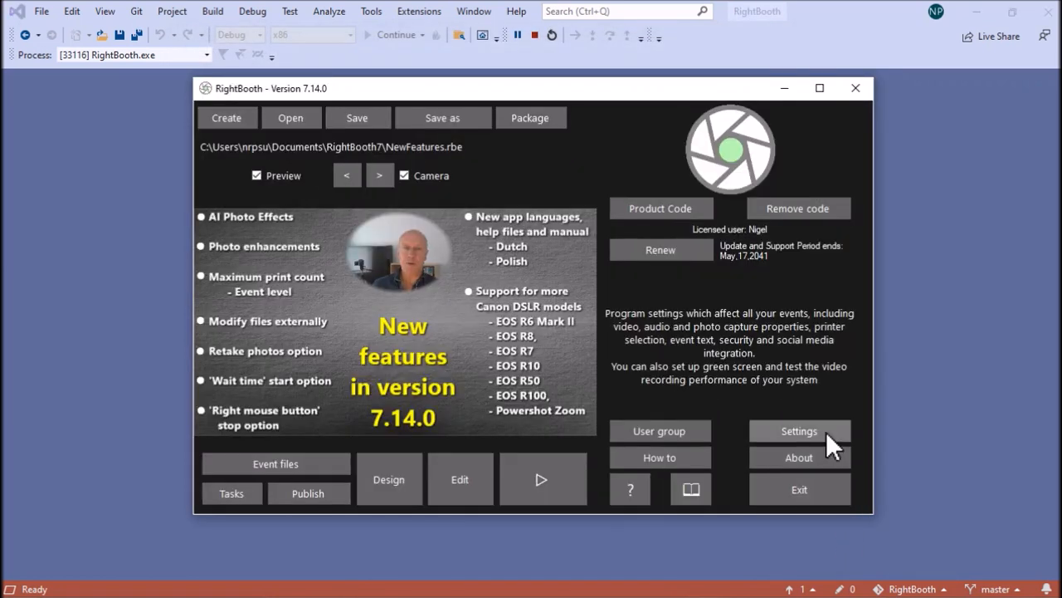
# - Show the AI section of the program settings
pyautogui.click(825, 431)
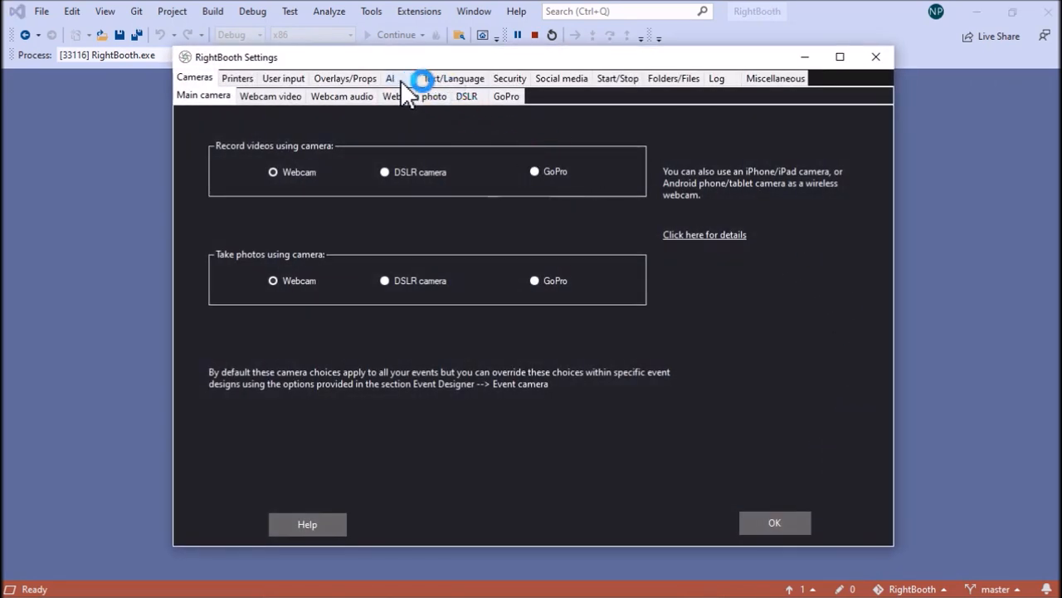
pyautogui.click(400, 80)
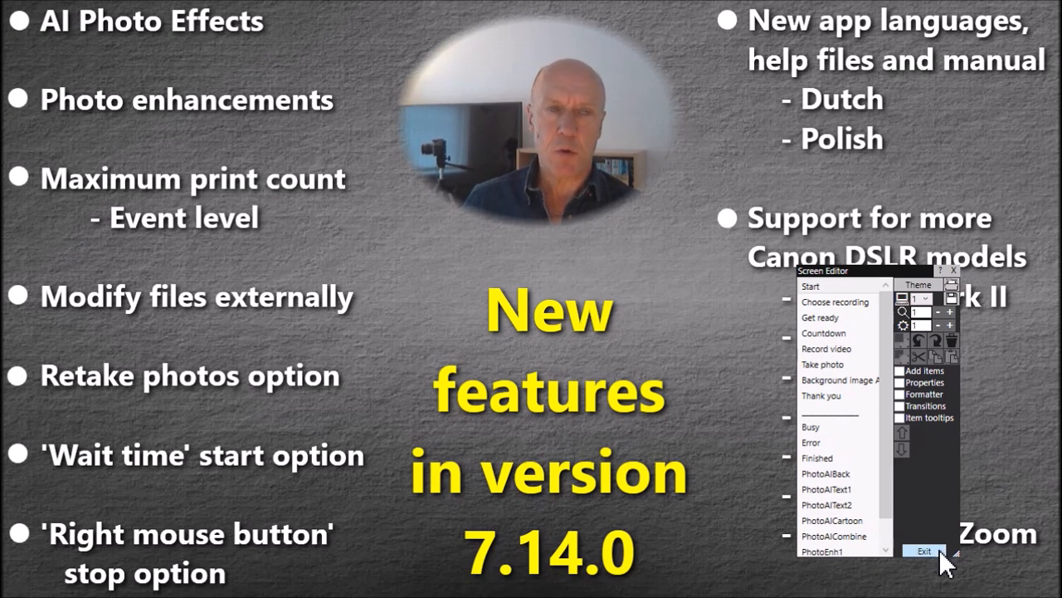
# - Exit the Screen Editor and include a 'Retake photo' screen before the Photo AI screens in the event design's Take photo options
pyautogui.click(926, 551)
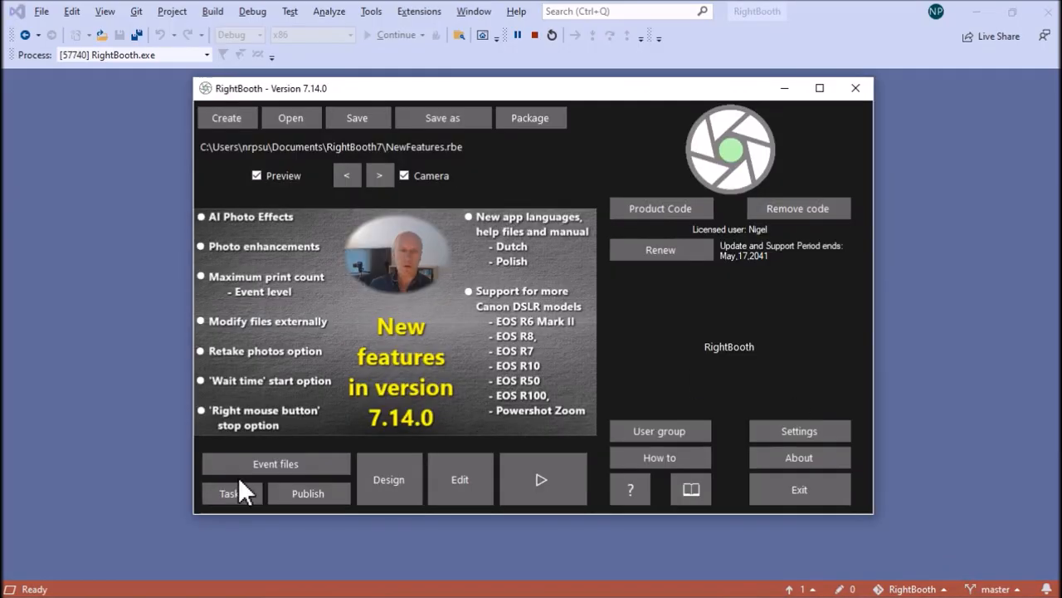
pyautogui.click(399, 466)
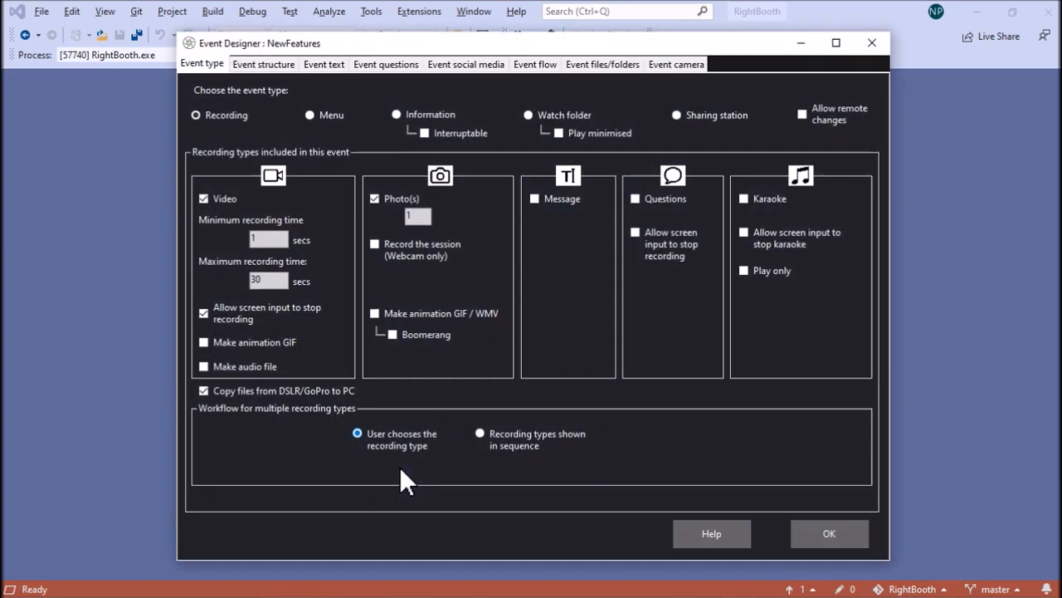
pyautogui.click(264, 64)
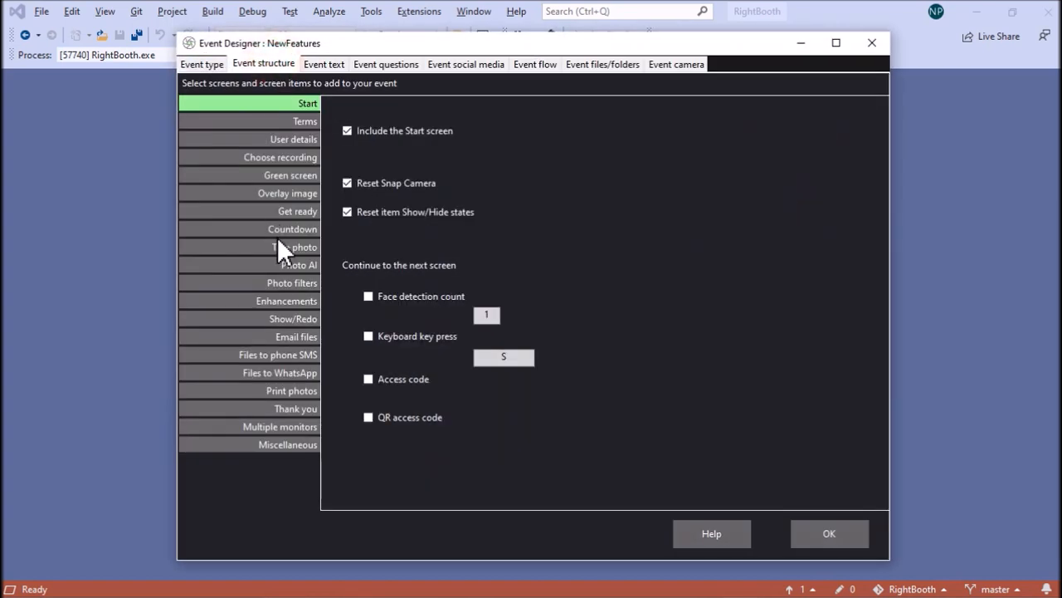
pyautogui.click(299, 247)
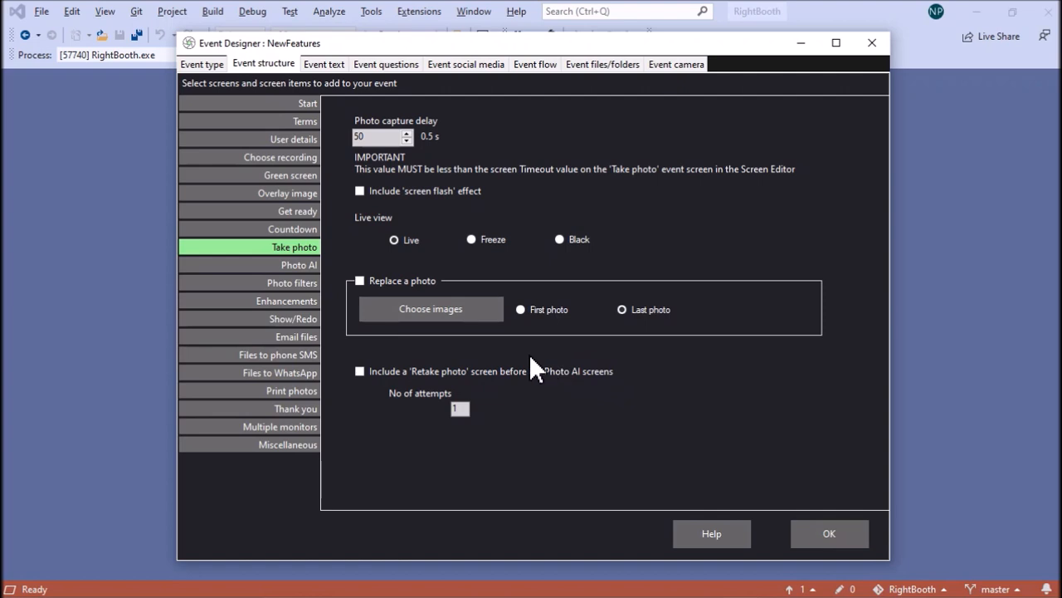
pyautogui.click(359, 370)
pyautogui.click(821, 535)
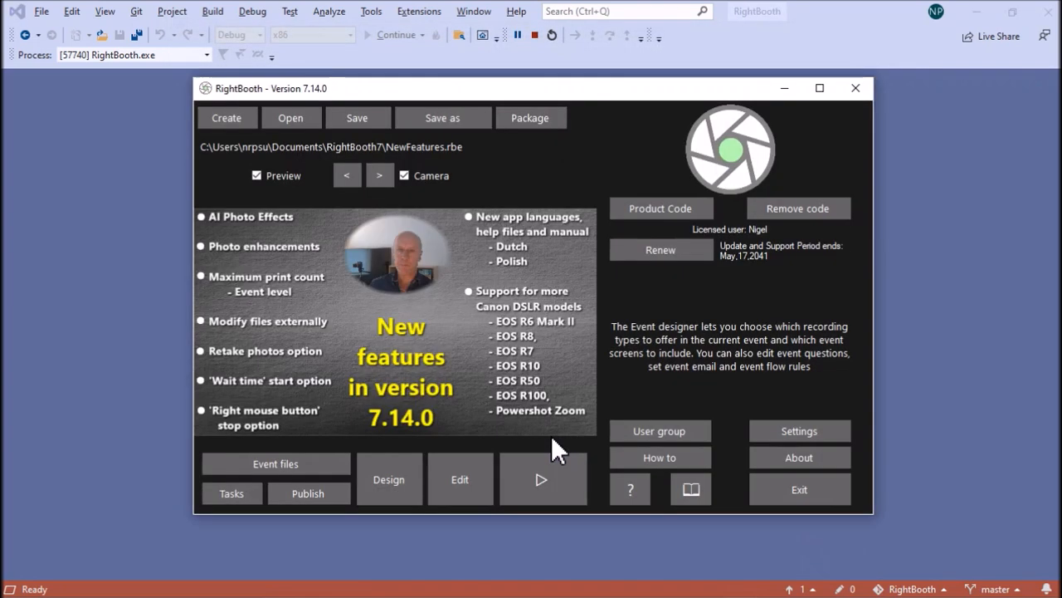
# - Open the event in the Screen Editor and widen the editor window so the full screen names fit
pyautogui.click(459, 477)
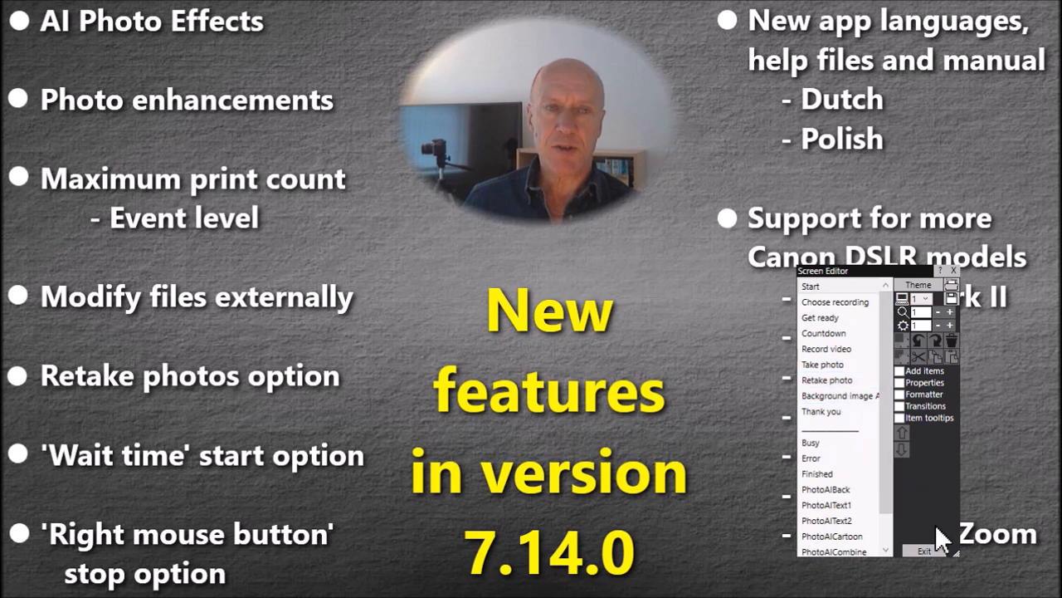
pyautogui.moveTo(957, 552); pyautogui.dragTo(1004, 565)
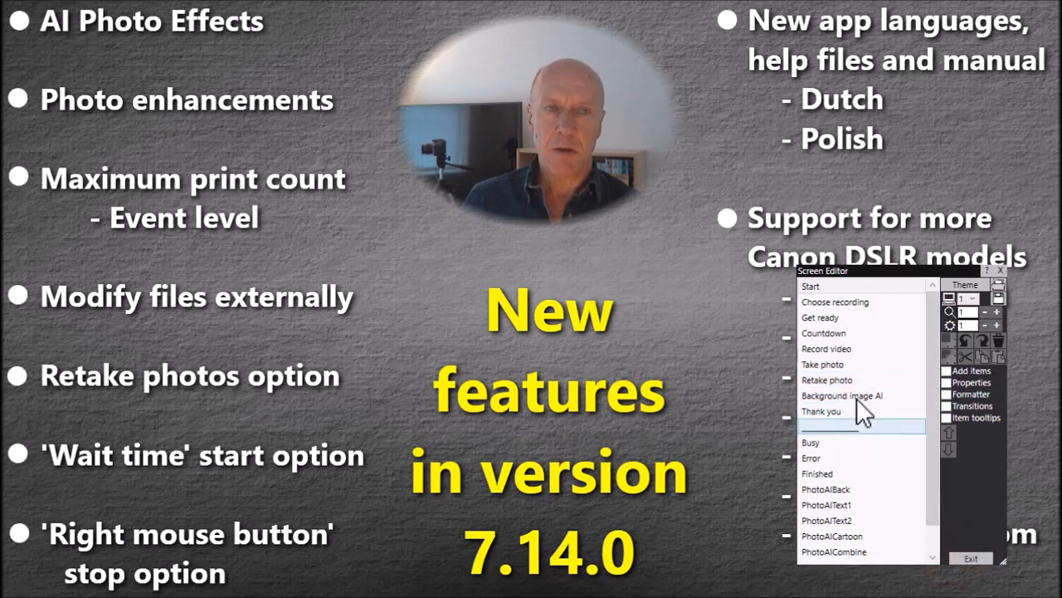
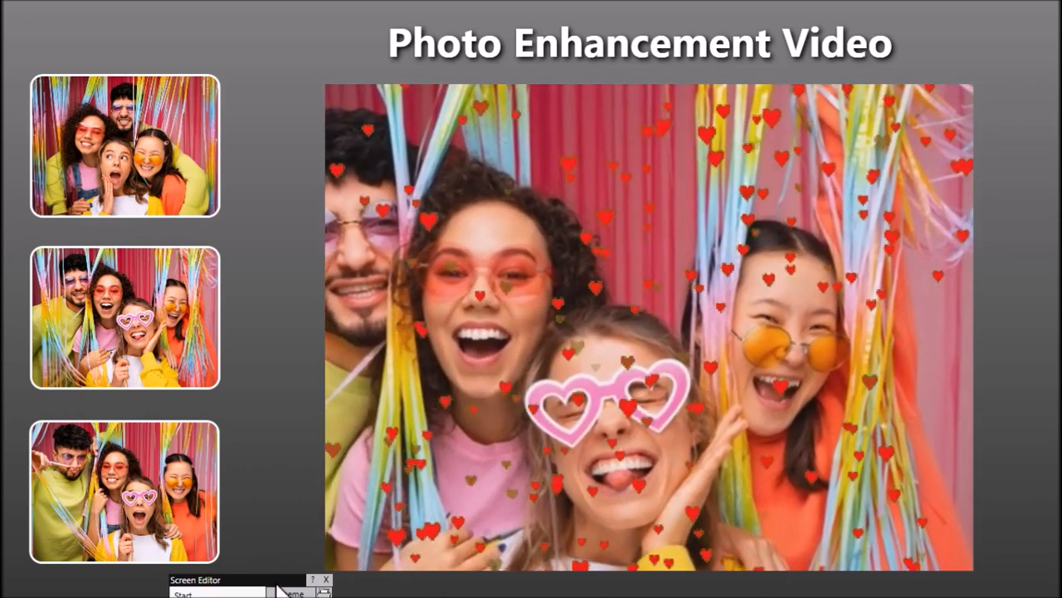
# - On the PhotoEnh screen, raise the enhancement video's volume to 0.7 to play its sound, and set it to 0 again
pyautogui.moveTo(276, 581); pyautogui.dragTo(368, 138)
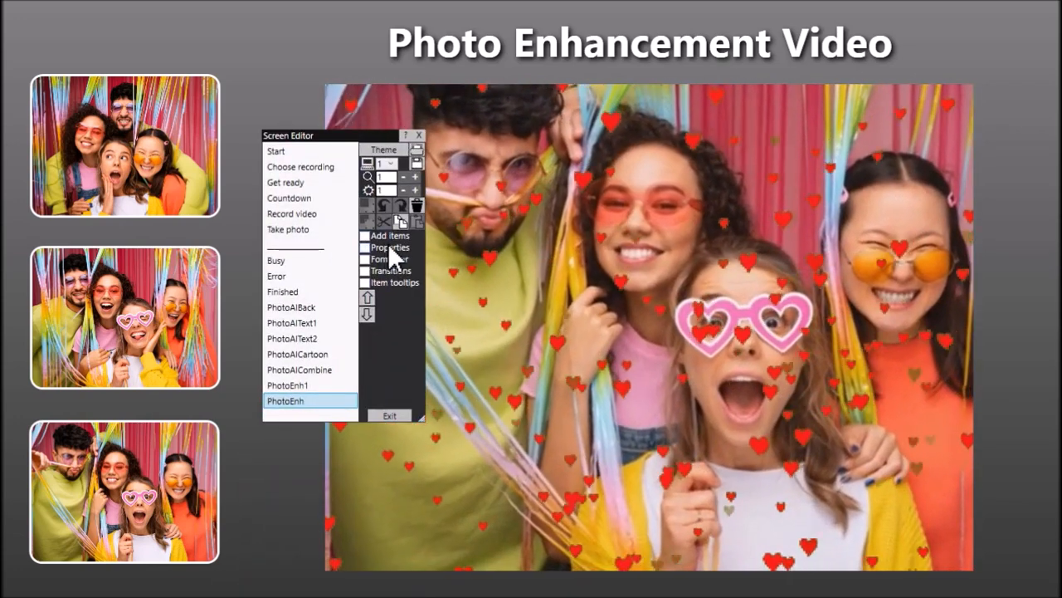
pyautogui.click(390, 246)
pyautogui.click(668, 242)
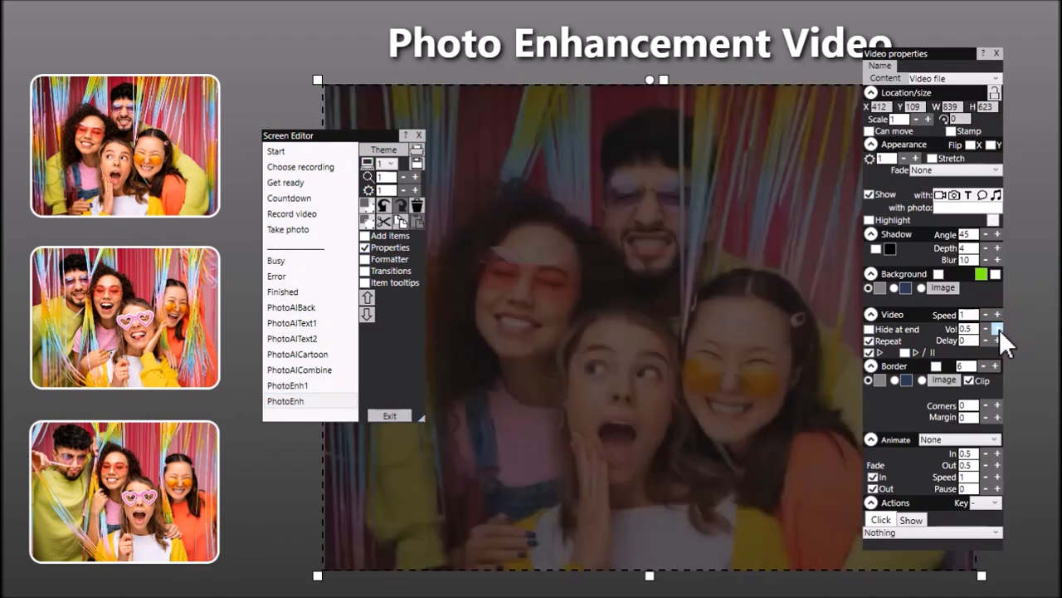
pyautogui.click(999, 330)
pyautogui.click(999, 329)
pyautogui.click(999, 329)
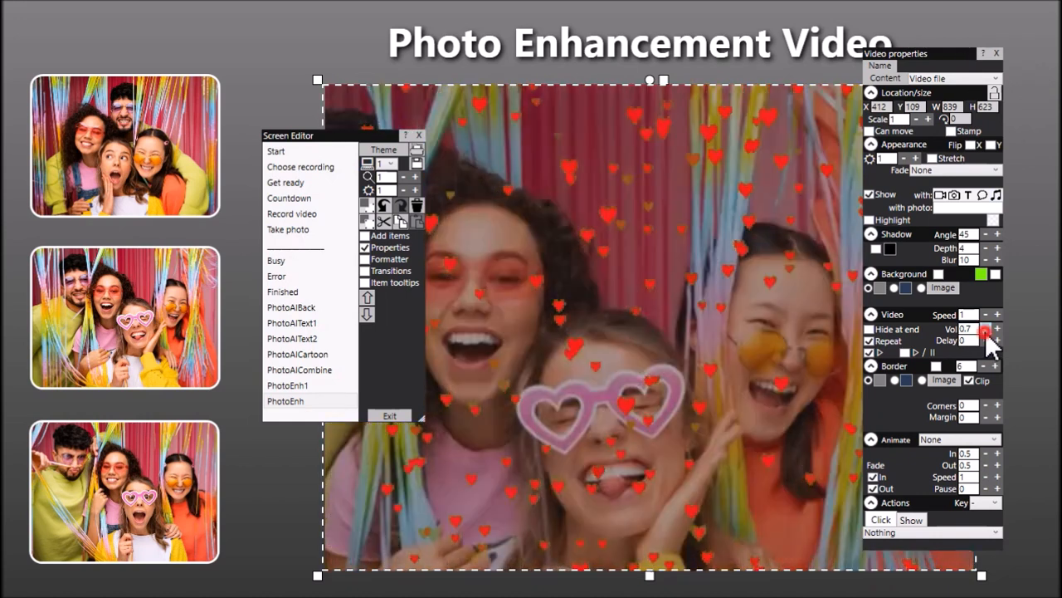
pyautogui.click(985, 329)
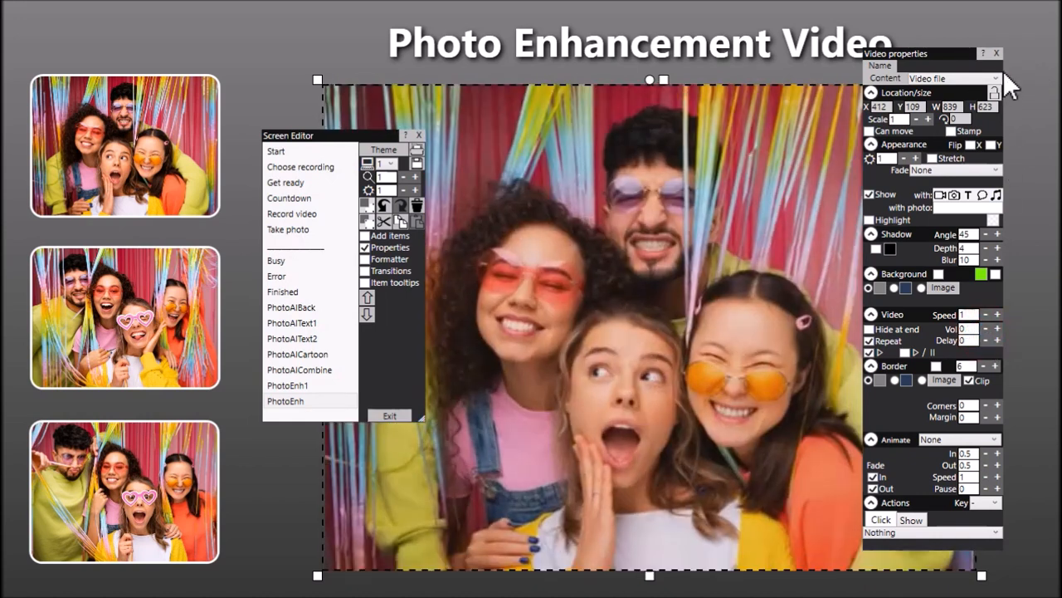
pyautogui.click(996, 53)
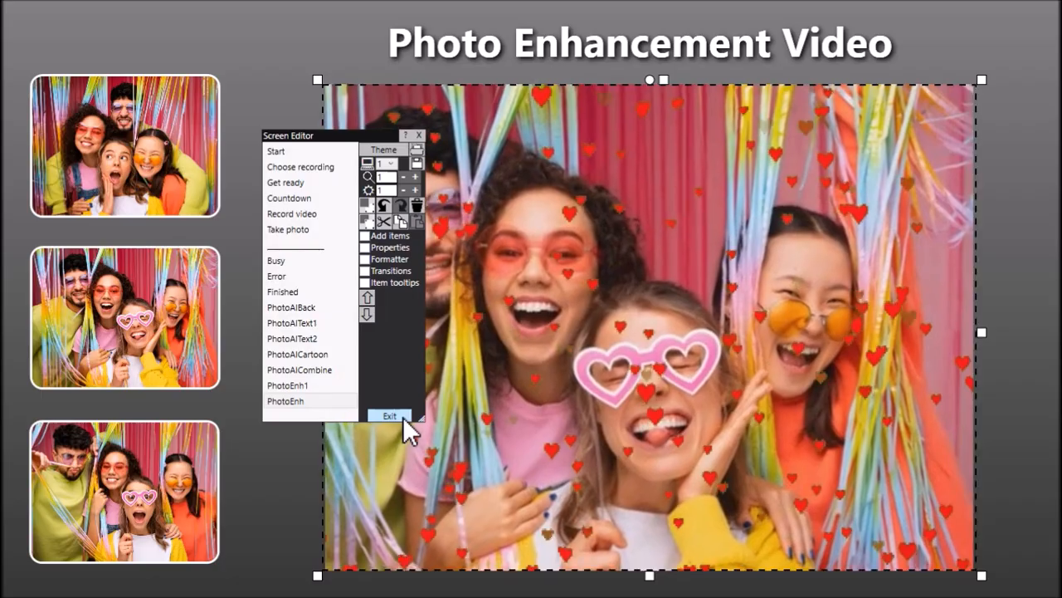
# - Exit the Screen Editor and turn on photo enhancements in the event design's structure
pyautogui.click(404, 418)
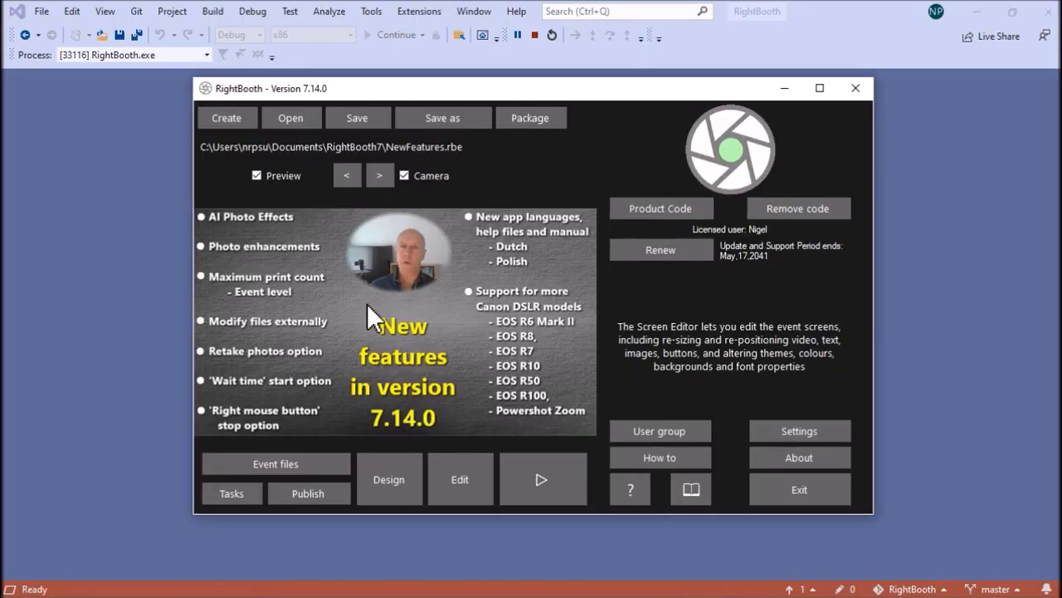
pyautogui.click(404, 472)
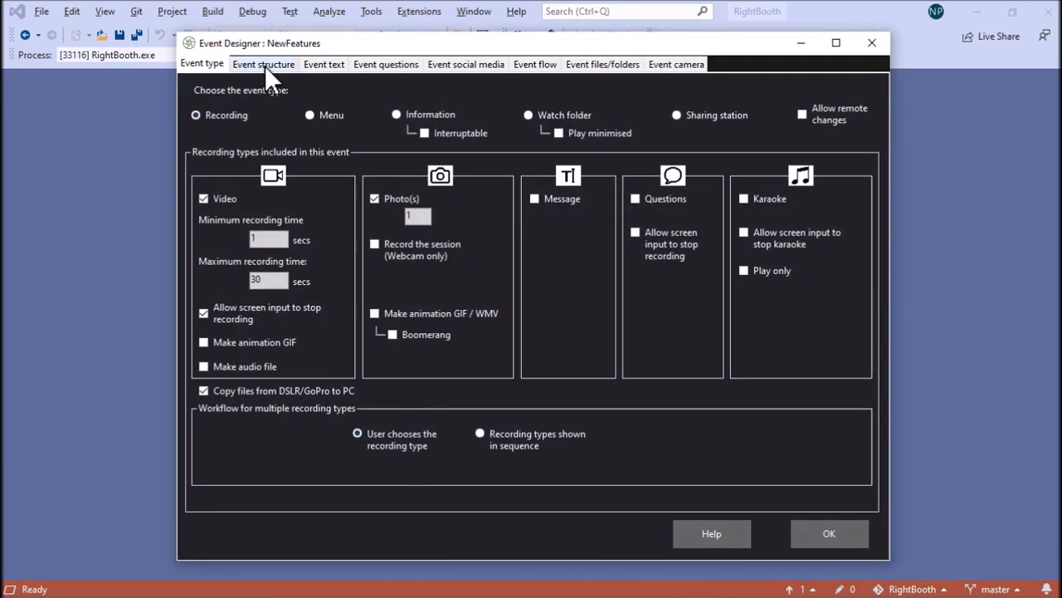
pyautogui.click(265, 65)
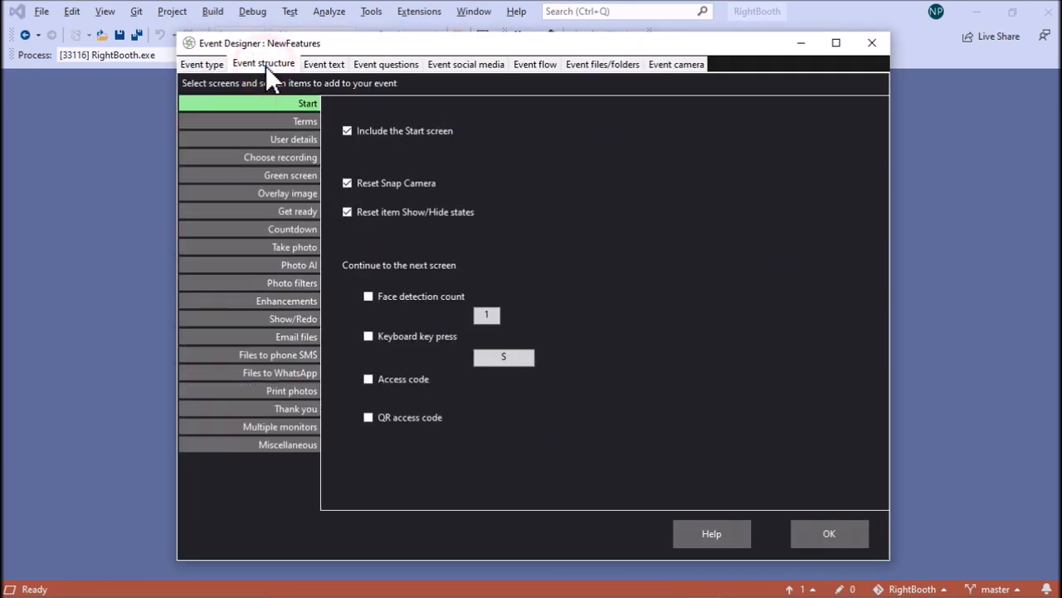
pyautogui.click(284, 302)
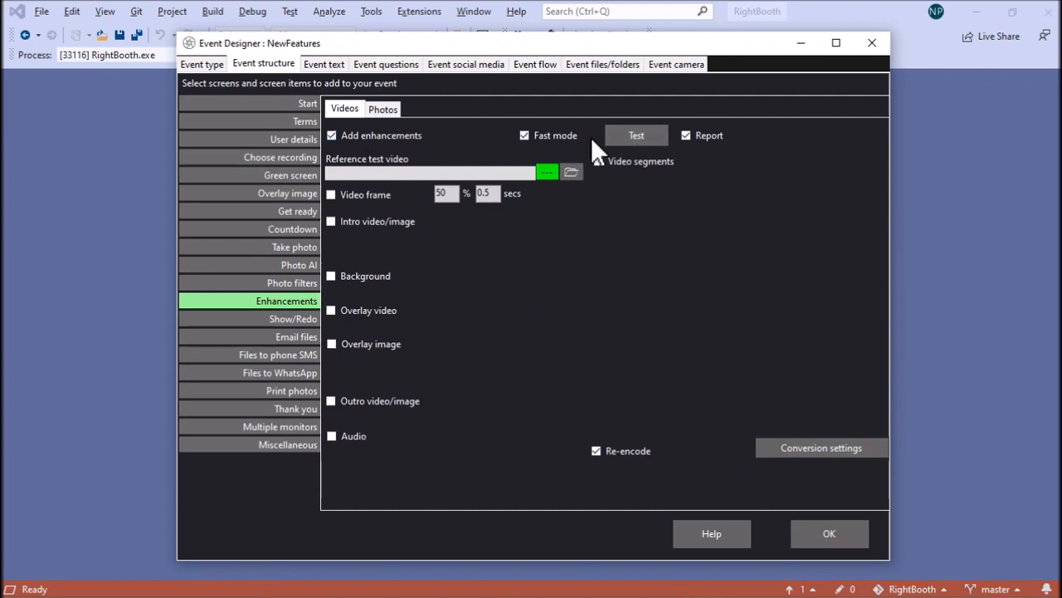
pyautogui.click(392, 110)
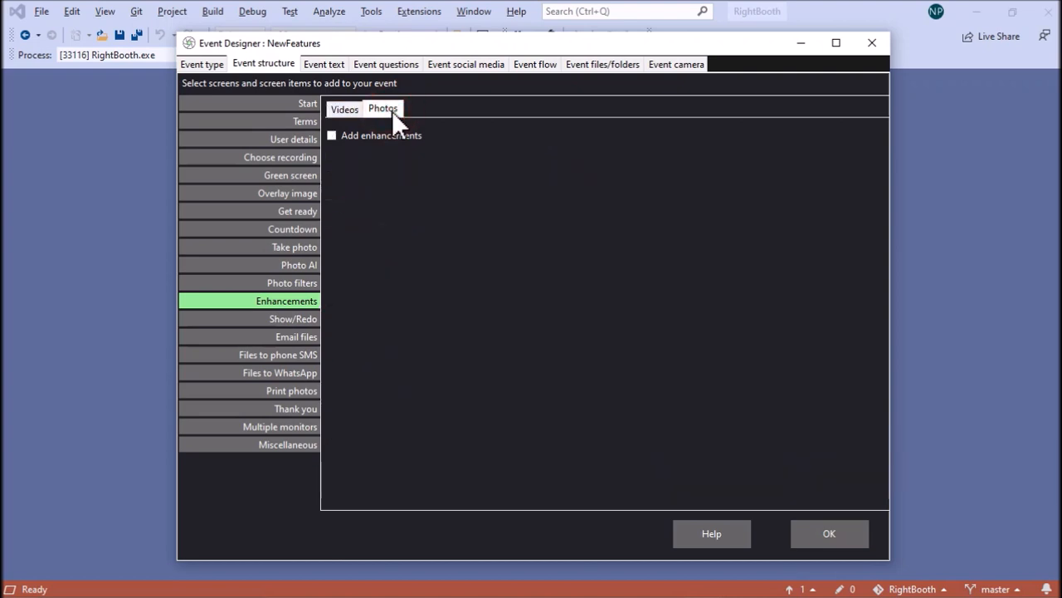
pyautogui.click(332, 136)
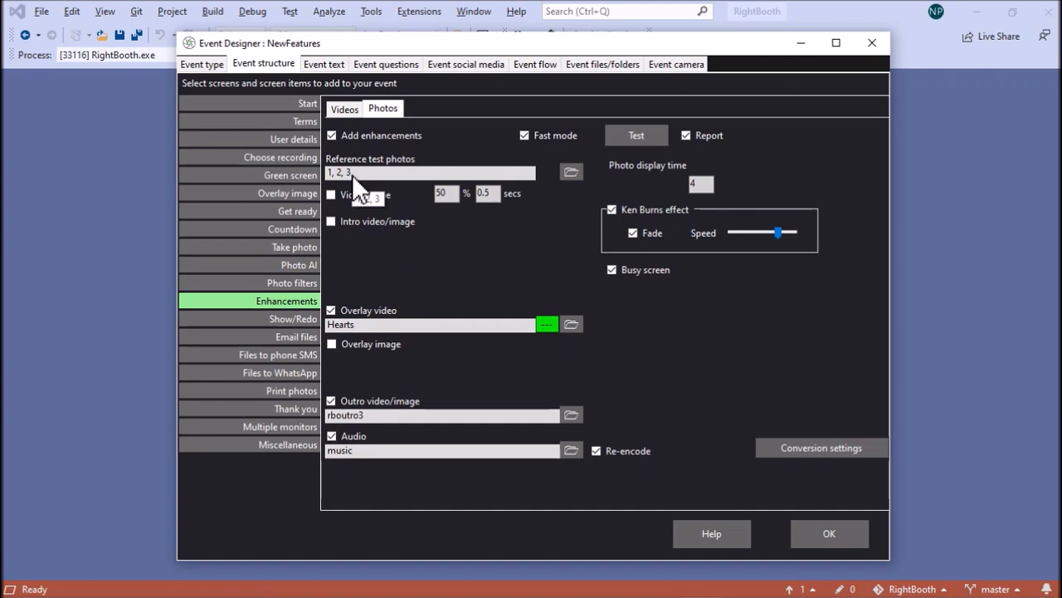
# - Turn off the overlay video, outro video/image, audio and Ken Burns effect in the photo enhancements
pyautogui.click(355, 311)
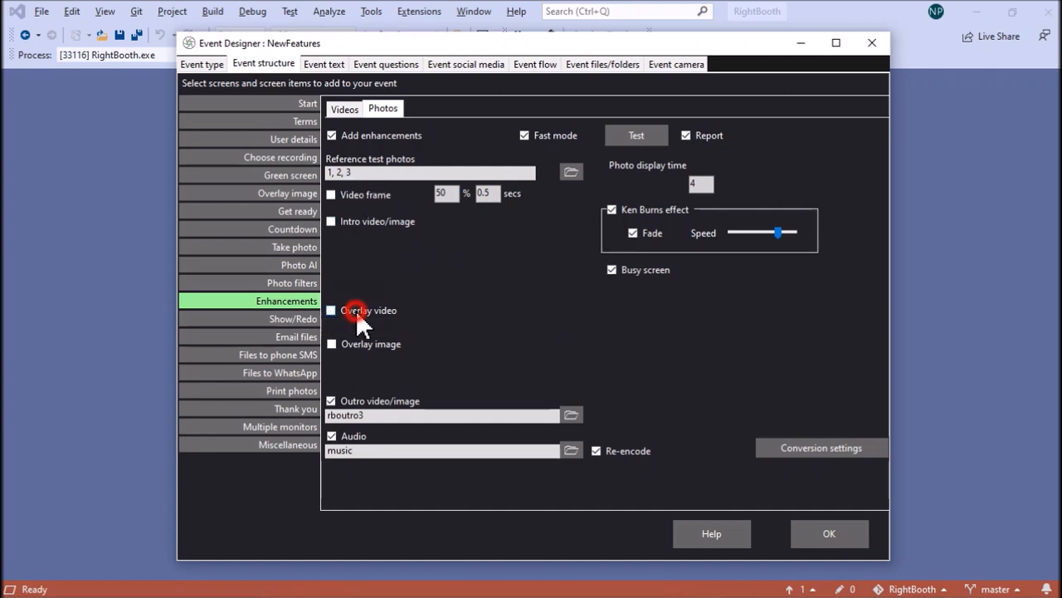
pyautogui.click(357, 402)
pyautogui.click(351, 435)
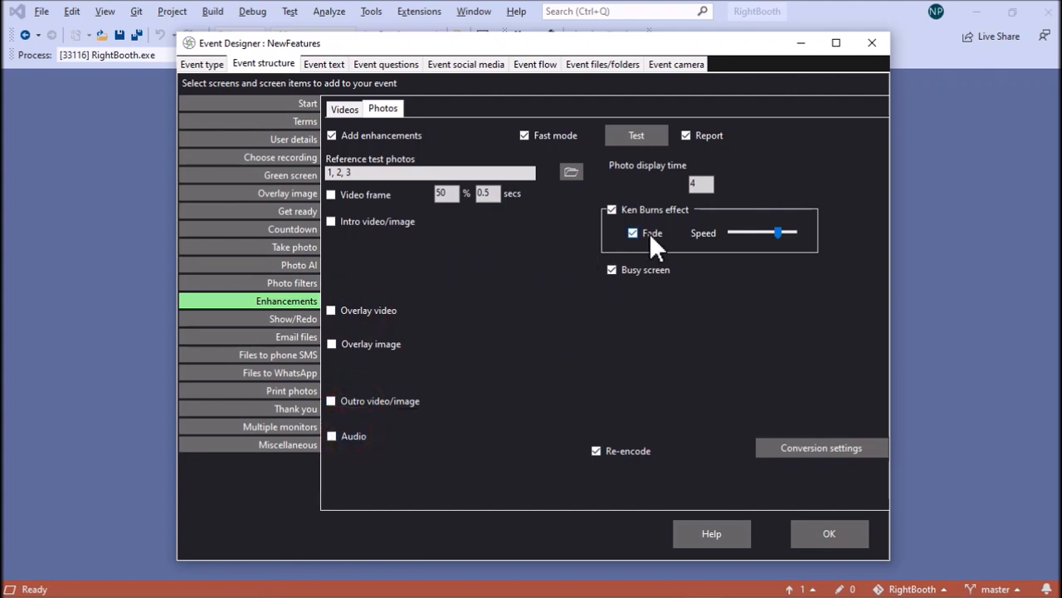
pyautogui.click(646, 208)
# - Test the photo enhancements without effects, review the report and the preview video, and close both
pyautogui.click(649, 136)
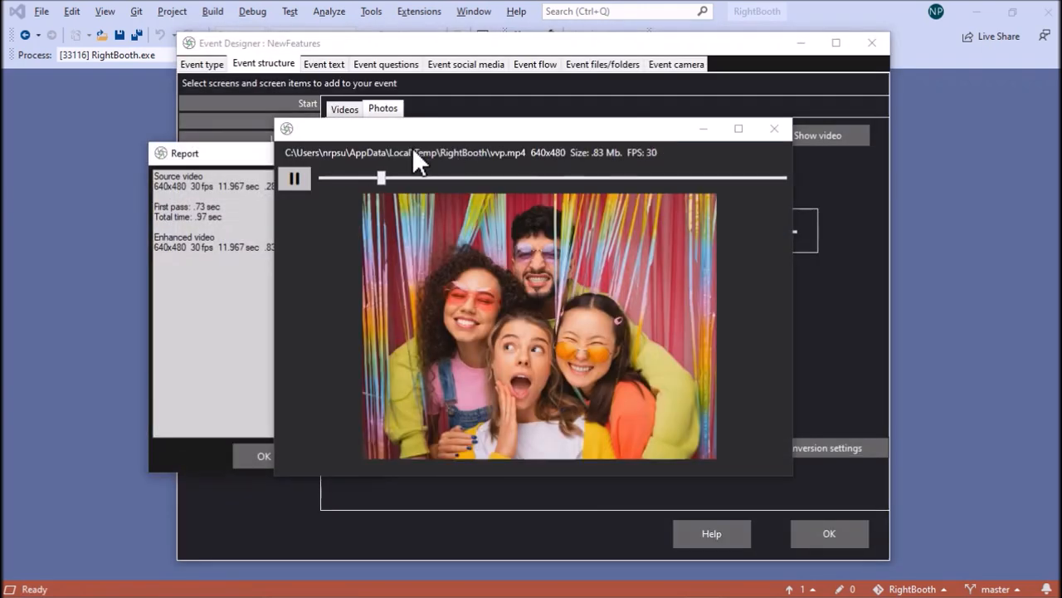
pyautogui.moveTo(256, 156); pyautogui.dragTo(174, 150)
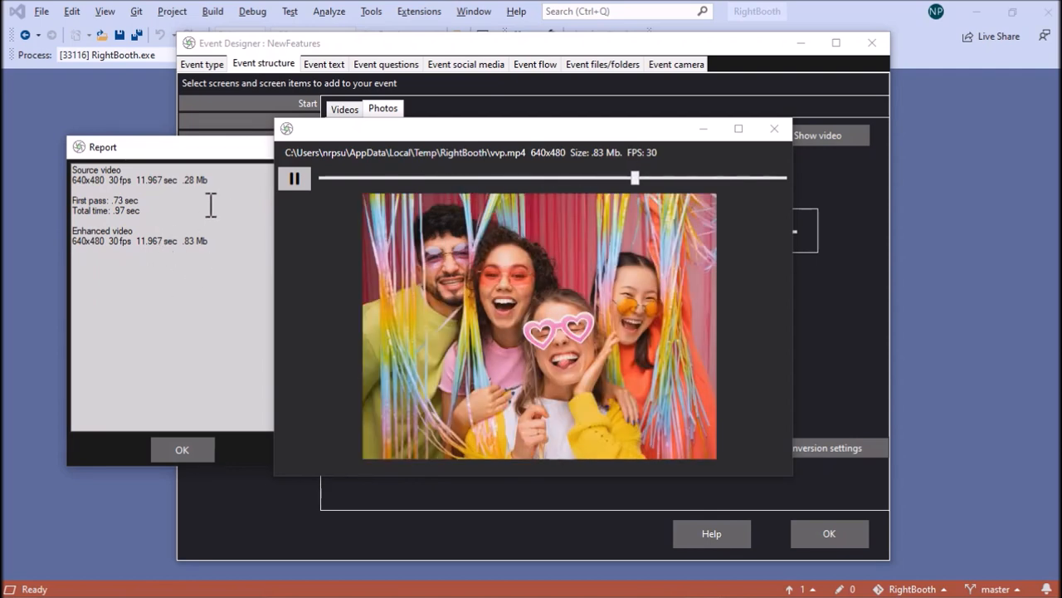
pyautogui.click(640, 164)
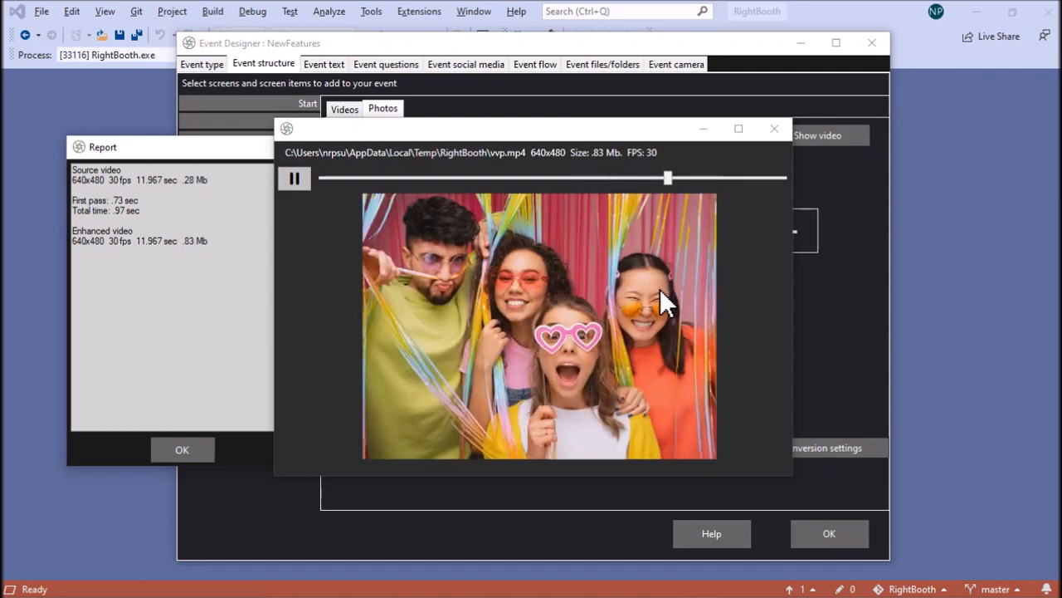
pyautogui.click(777, 127)
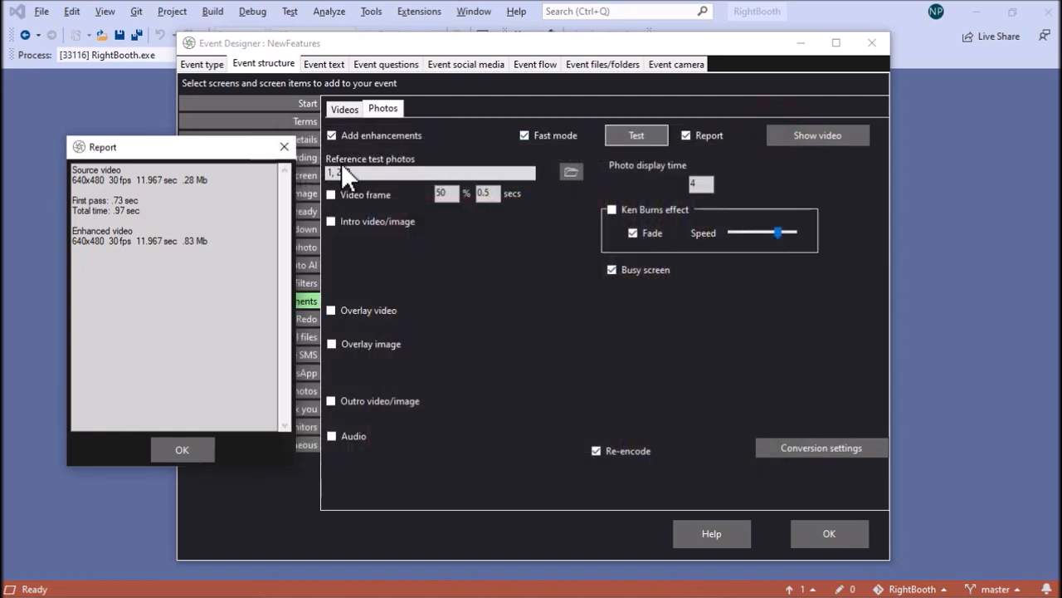
pyautogui.click(284, 146)
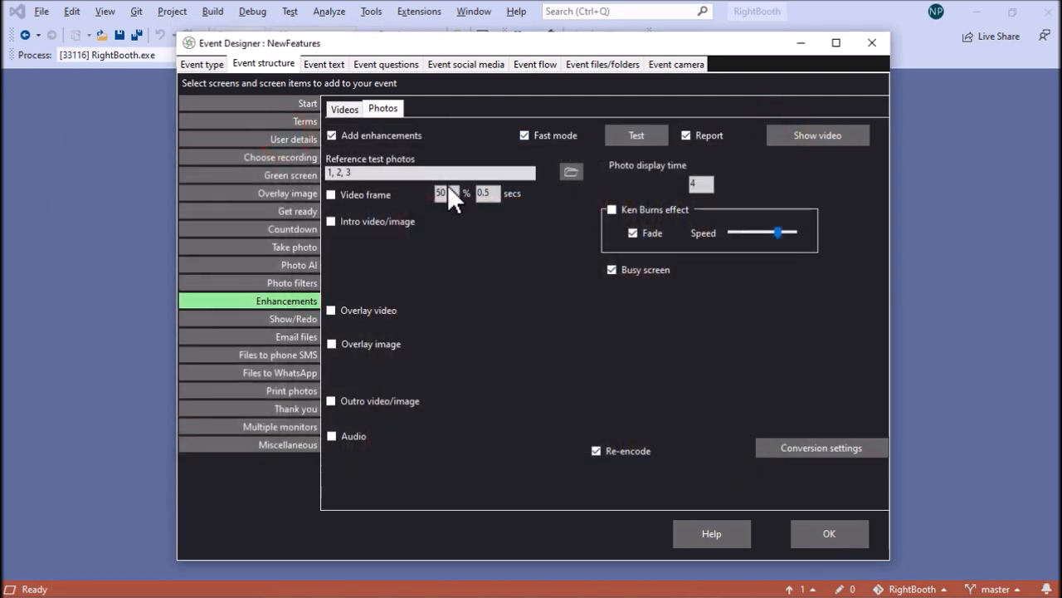
# - Turn on the Ken Burns effect, test the photo enhancements with it, and close the preview and report
pyautogui.click(643, 209)
pyautogui.click(648, 140)
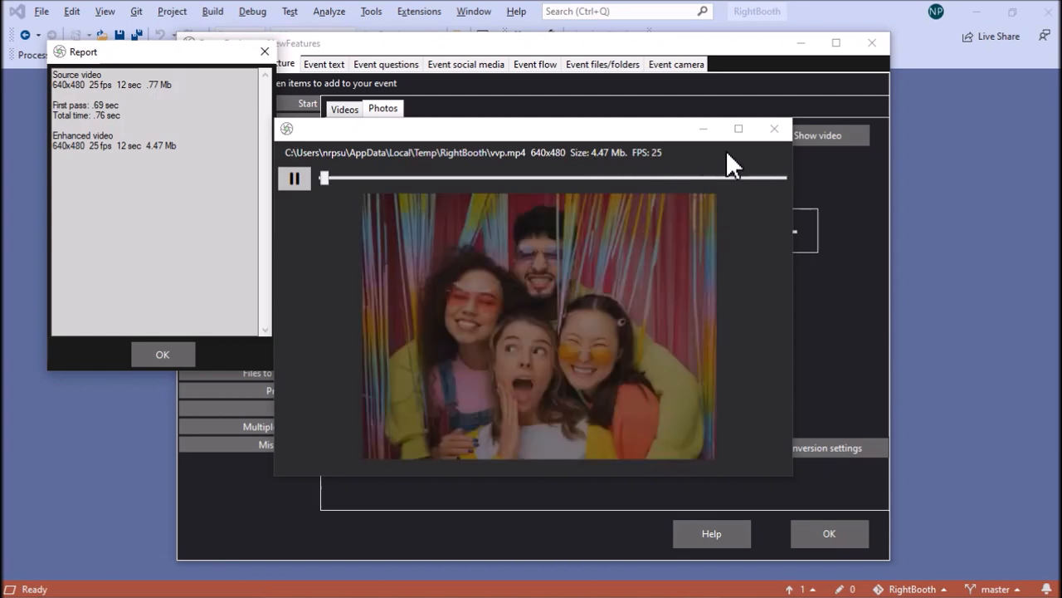
pyautogui.click(777, 131)
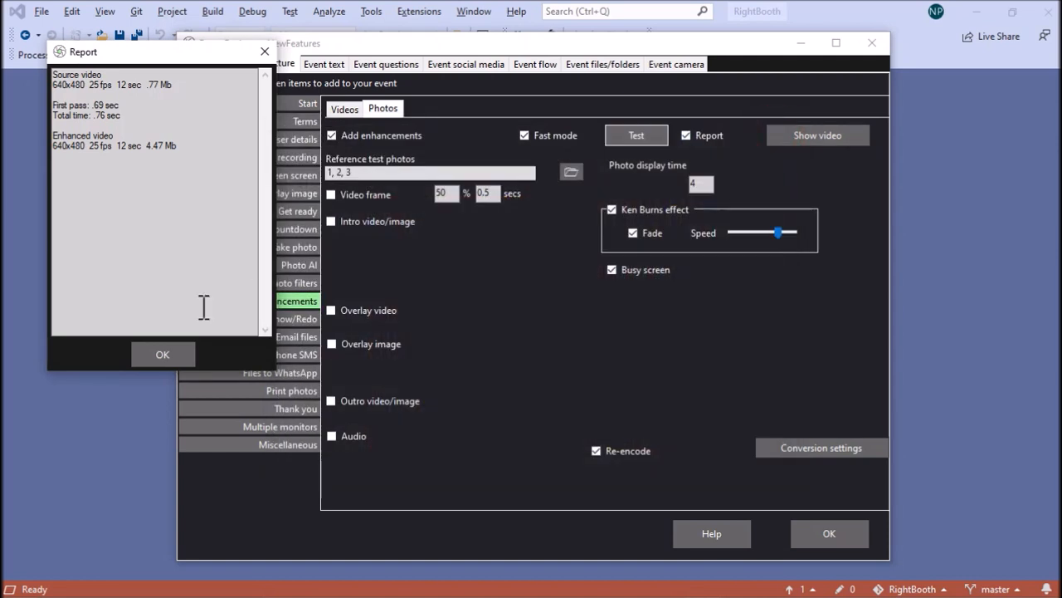
pyautogui.click(180, 357)
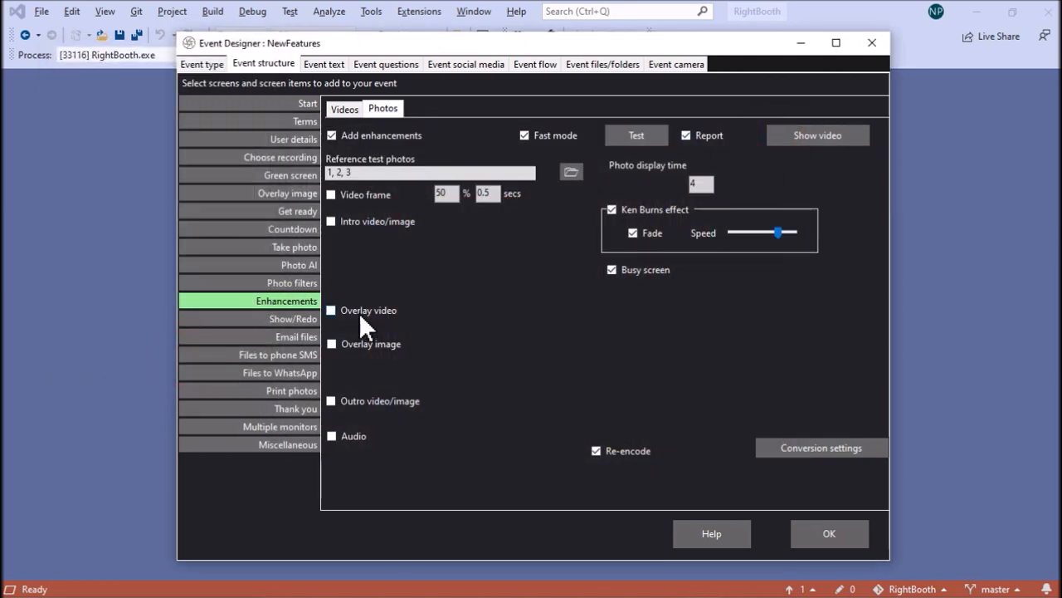
# - Include the Hearts overlay video, test the photo enhancements with it, and close the preview and report
pyautogui.click(359, 311)
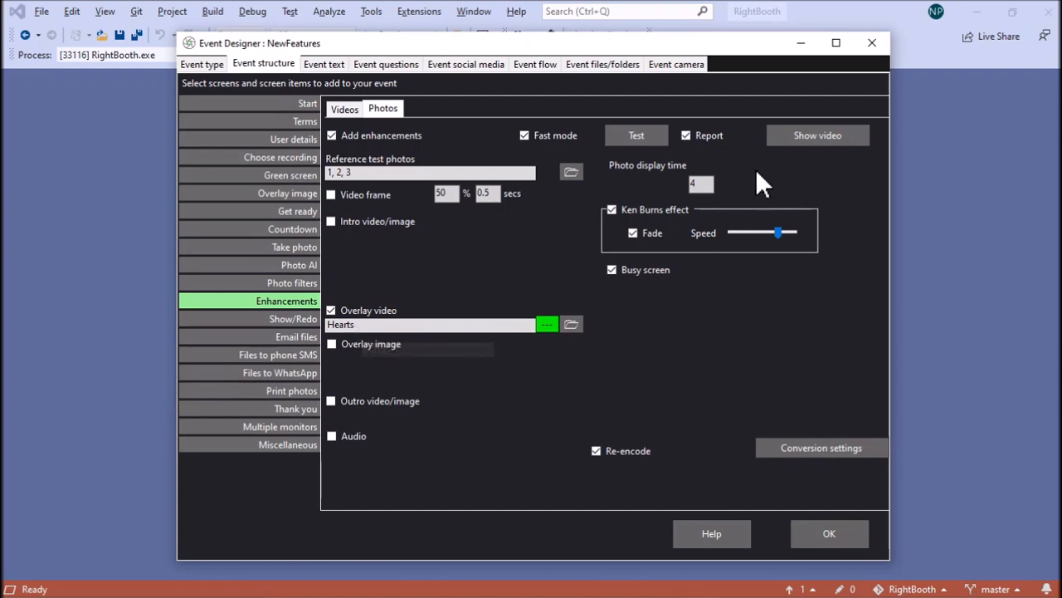
pyautogui.click(639, 137)
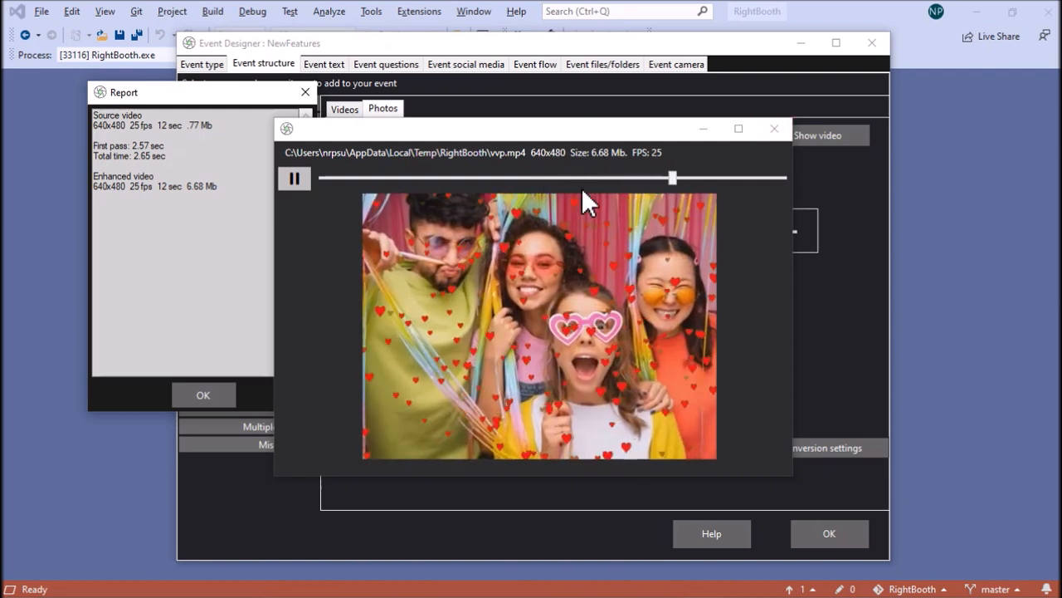
pyautogui.click(777, 128)
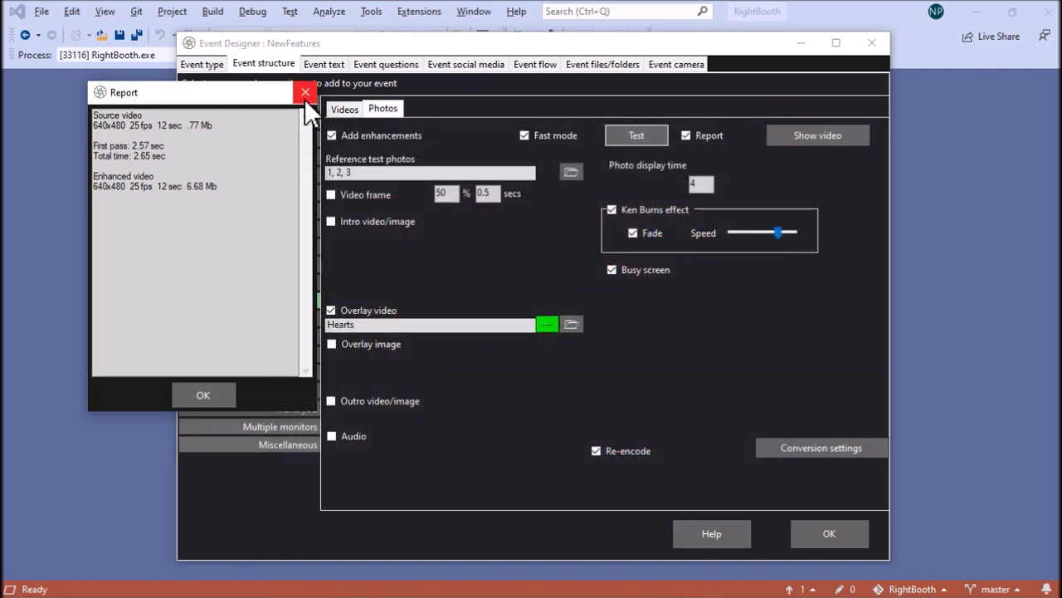
pyautogui.click(305, 92)
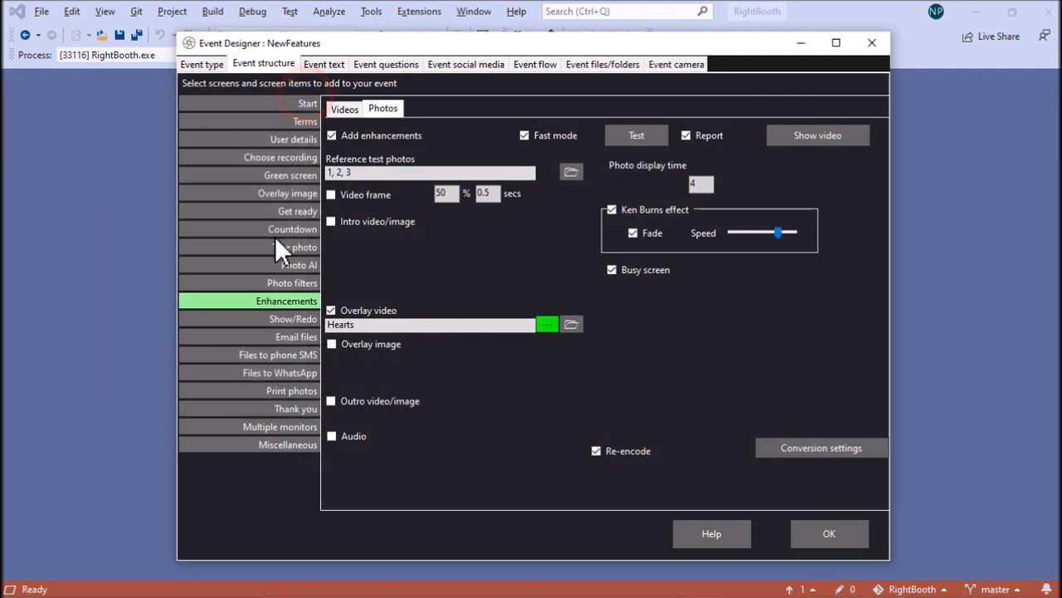
# - Include the rboutro3 outro video, test the photo enhancements with it, and turn the audio enhancement on
pyautogui.click(349, 402)
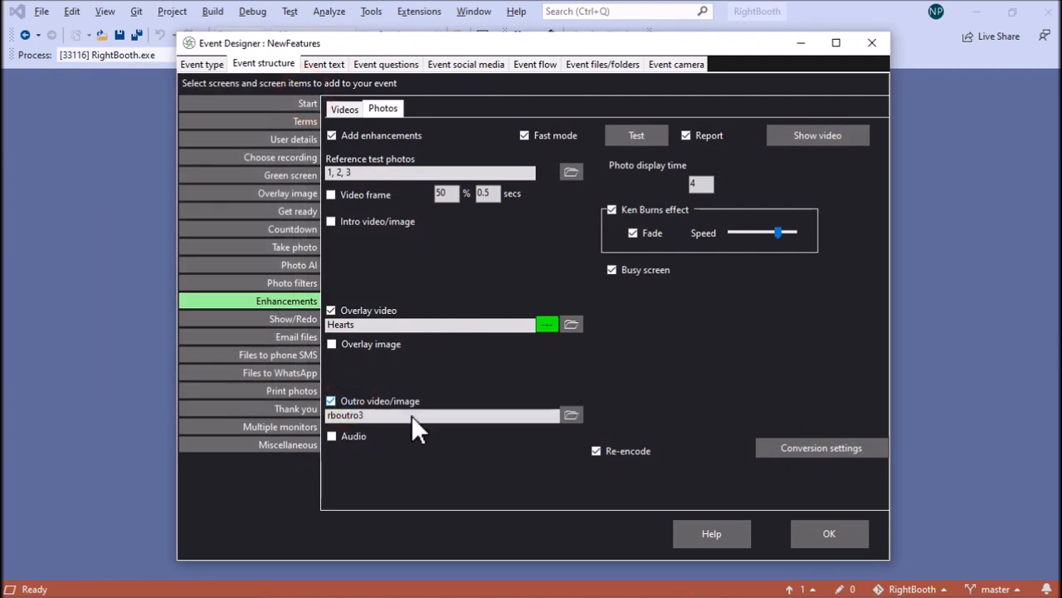
pyautogui.click(653, 137)
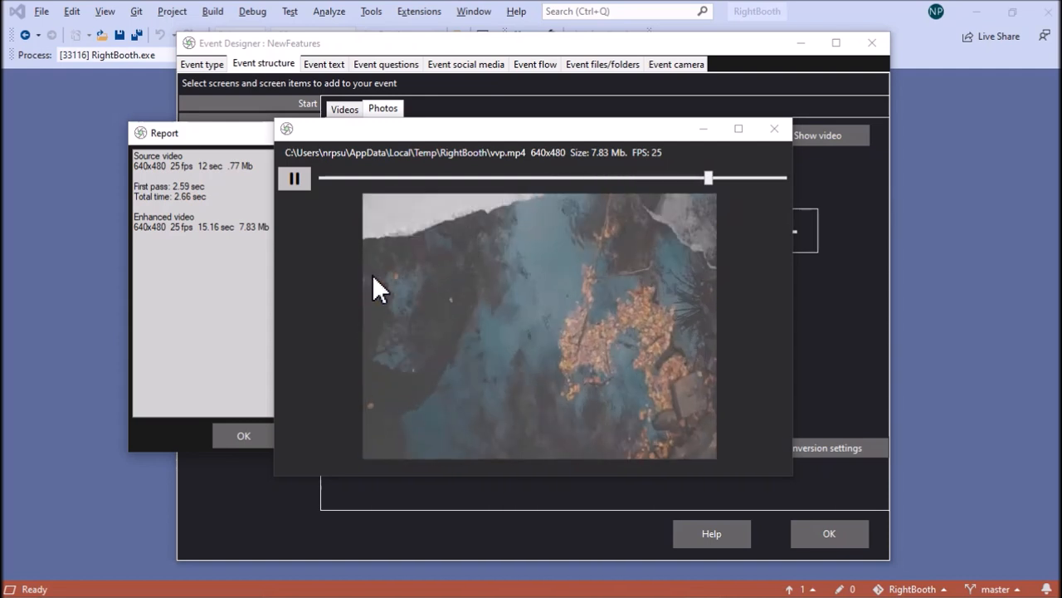
pyautogui.click(780, 129)
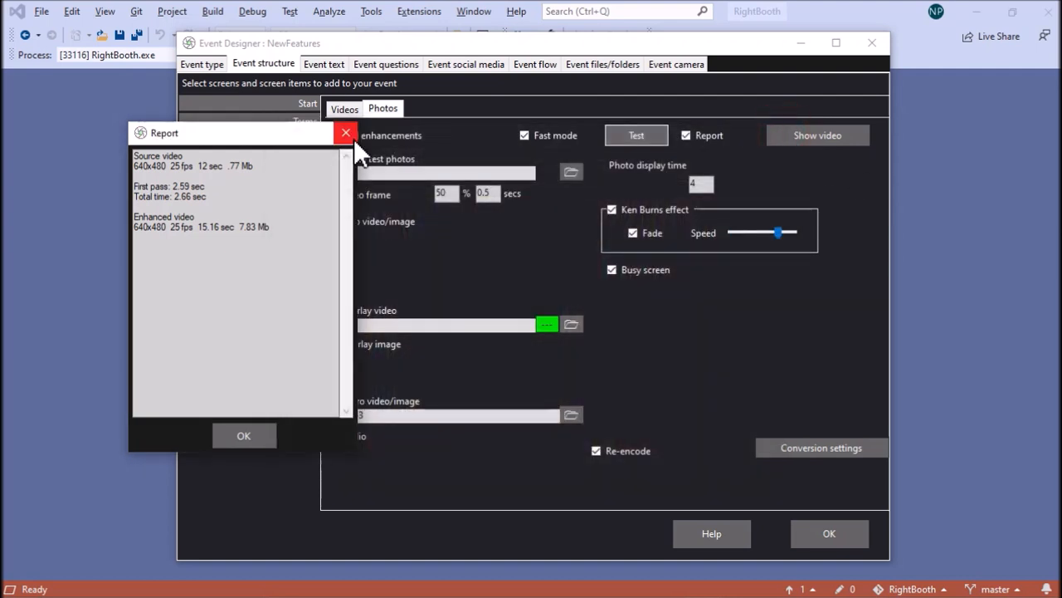
pyautogui.click(346, 134)
pyautogui.click(345, 437)
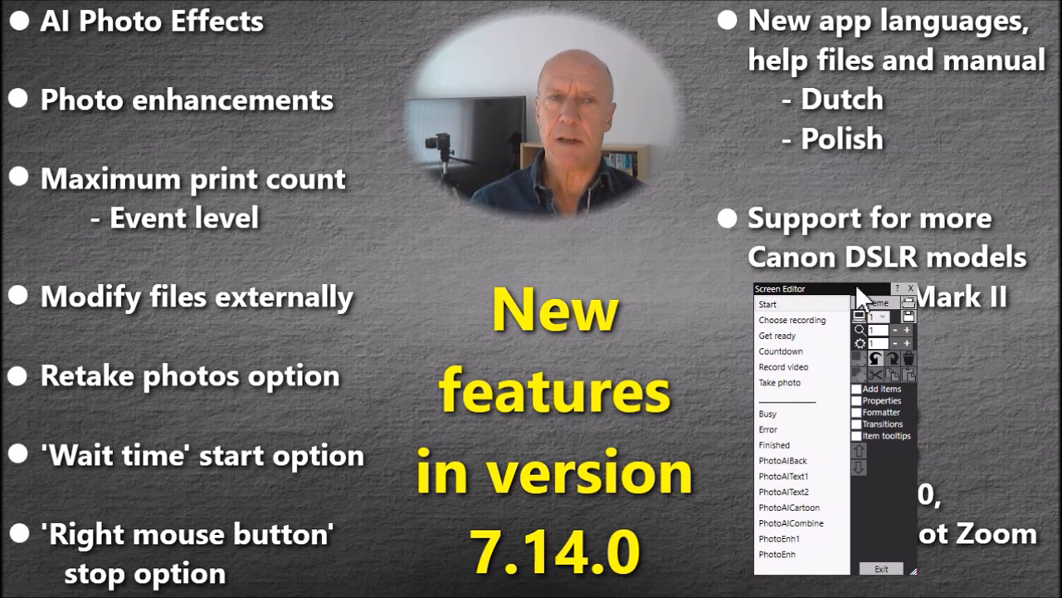
# - Exit the Screen Editor and review the Maximum print count option in the program's printer settings
pyautogui.moveTo(855, 287); pyautogui.dragTo(834, 189)
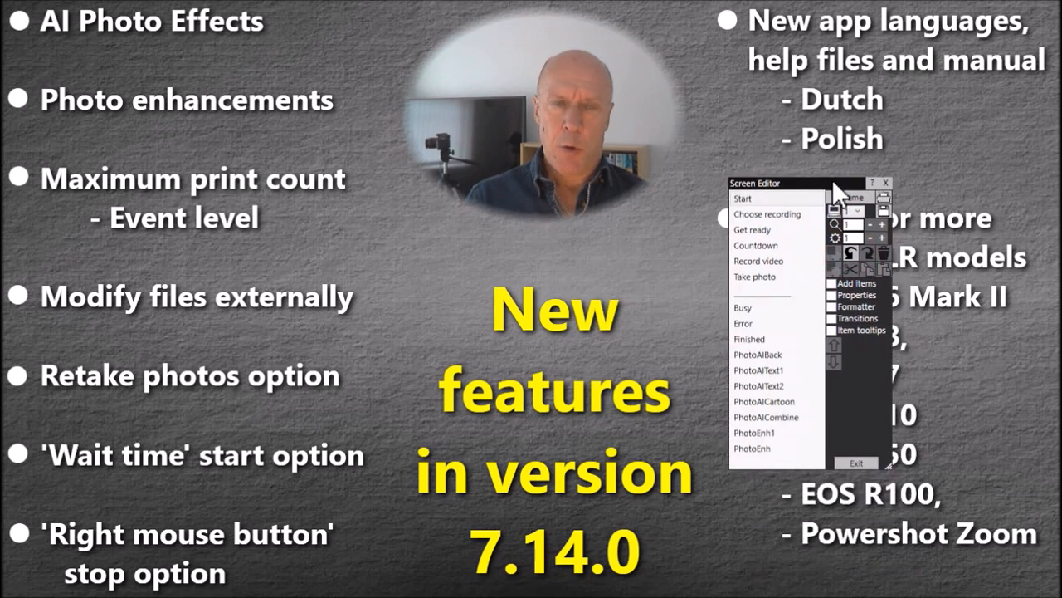
pyautogui.click(860, 462)
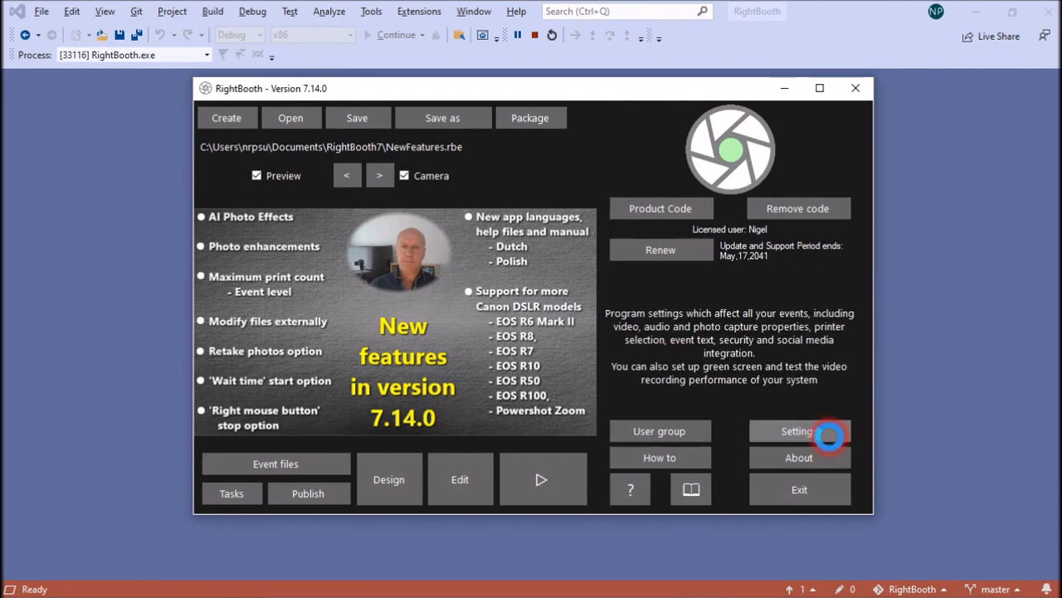
pyautogui.click(829, 435)
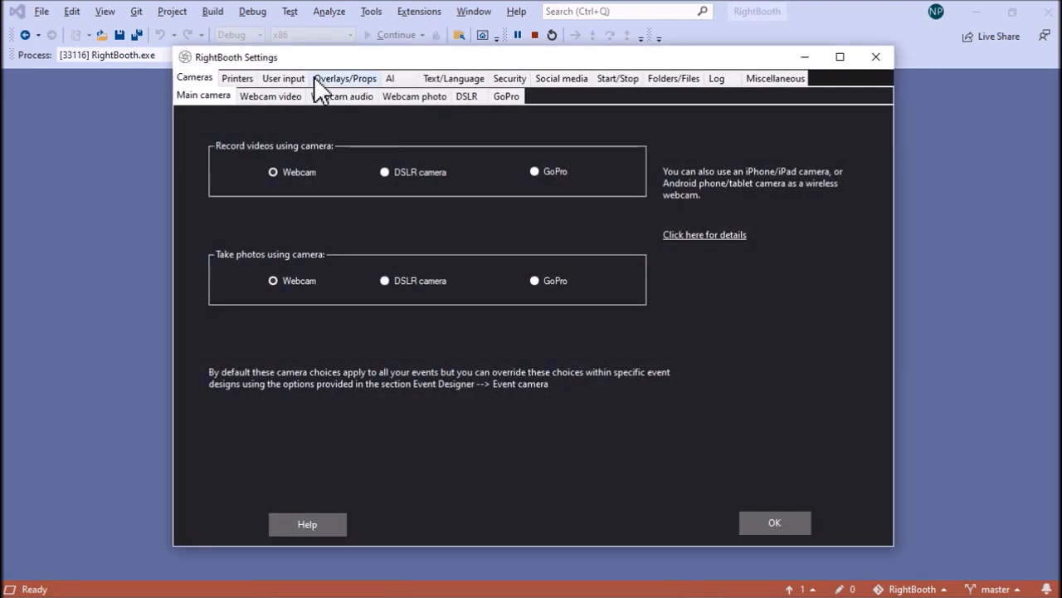
pyautogui.click(239, 77)
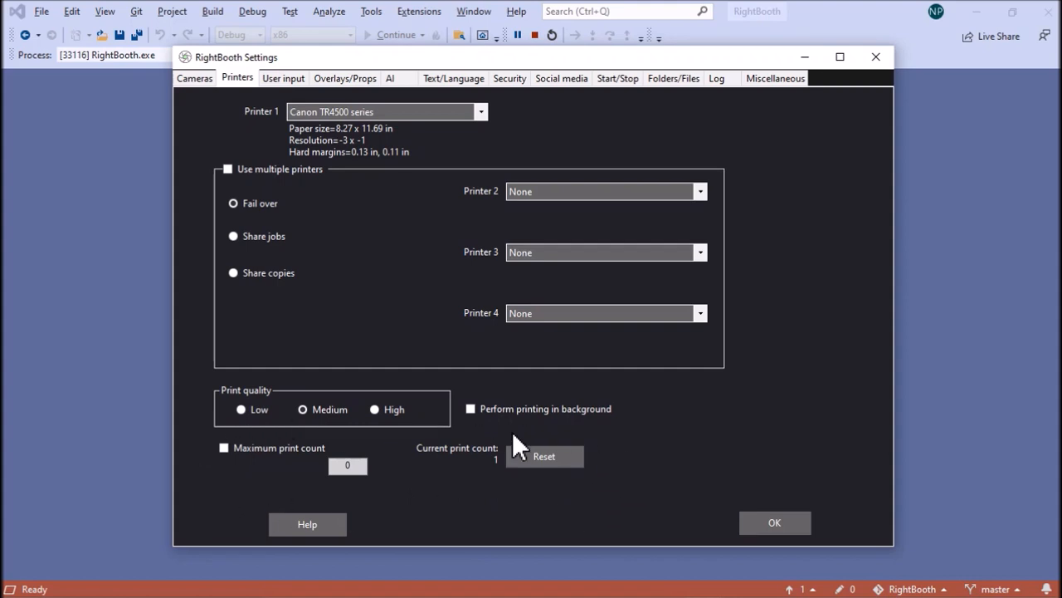
pyautogui.click(775, 522)
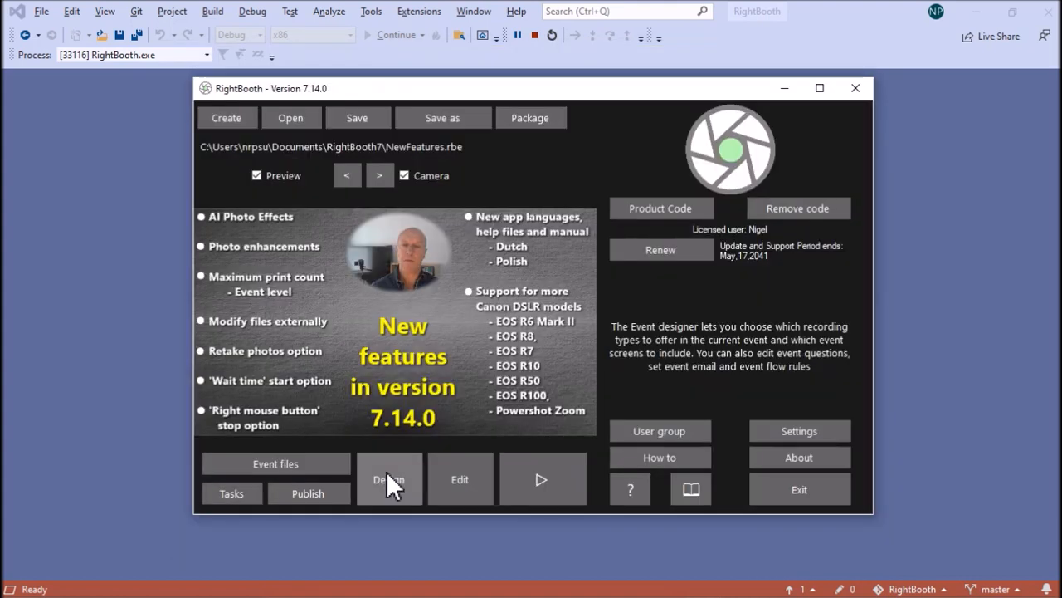
# - In the event design's photo printing options, set the maximum print count to 50 and enable it
pyautogui.click(388, 479)
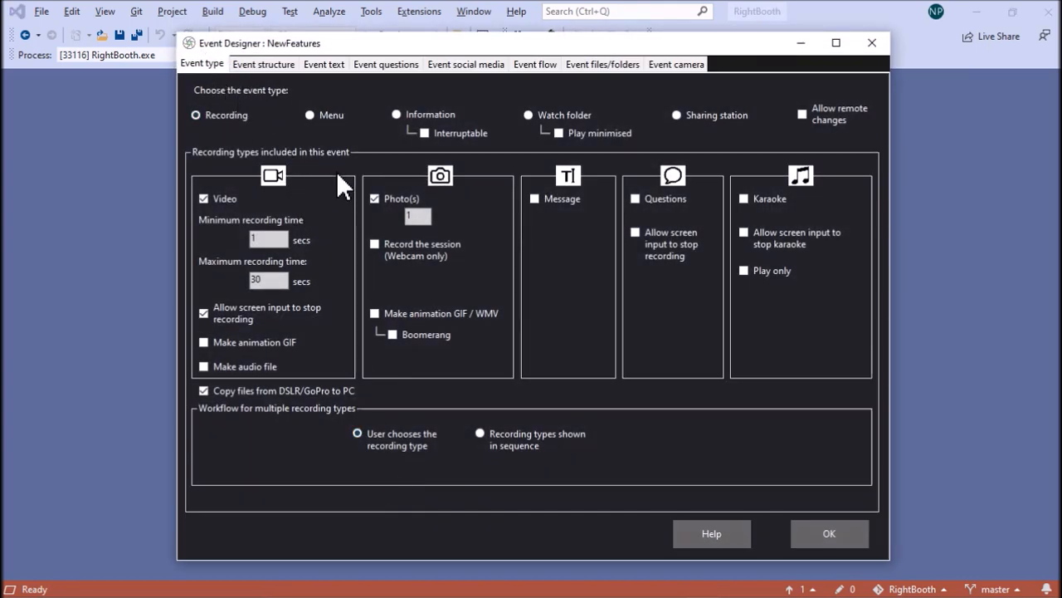
pyautogui.click(269, 65)
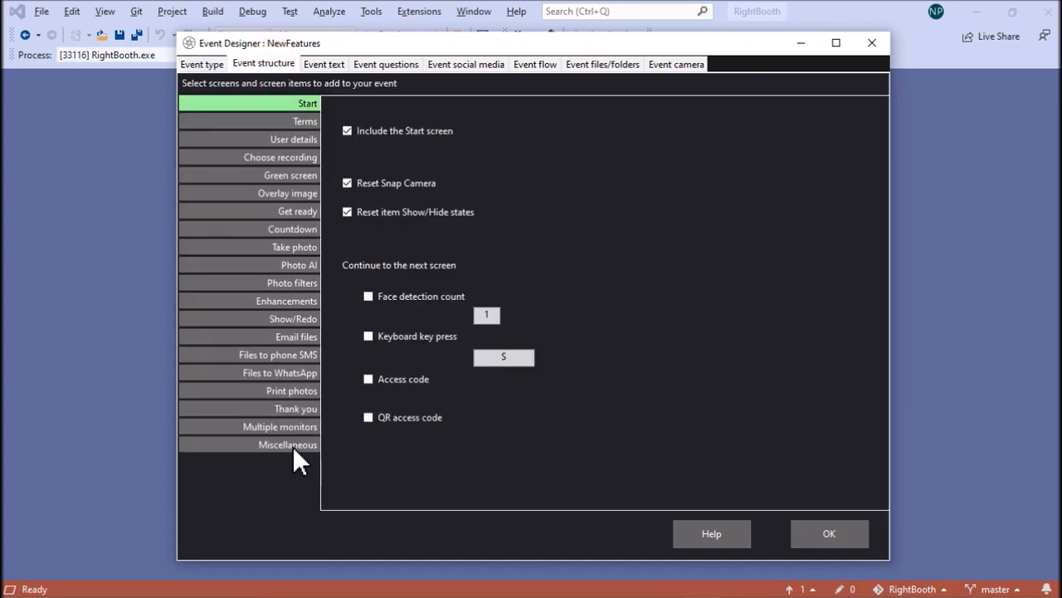
pyautogui.click(298, 388)
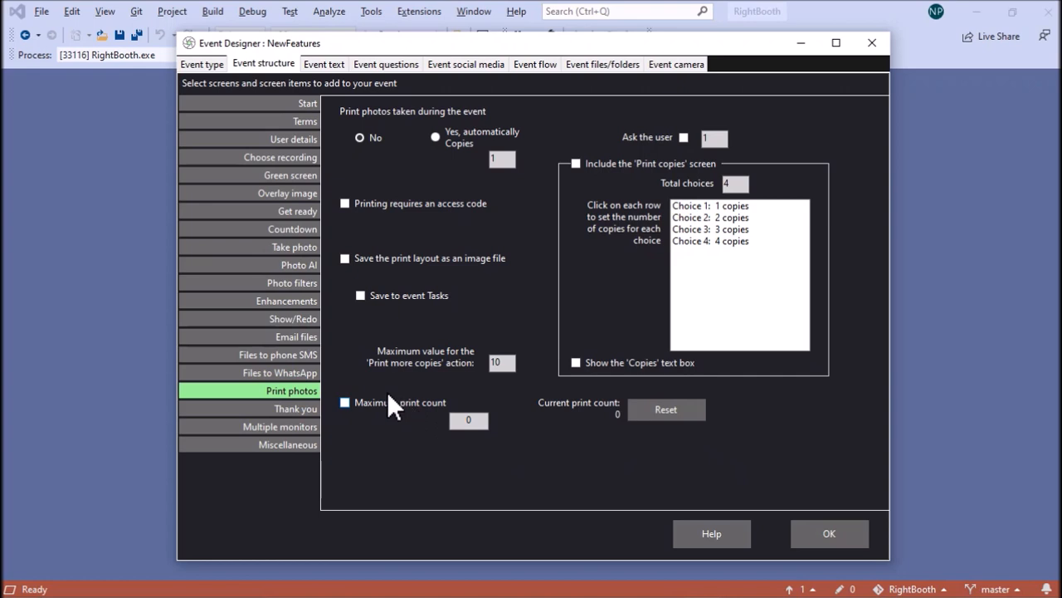
pyautogui.click(469, 420)
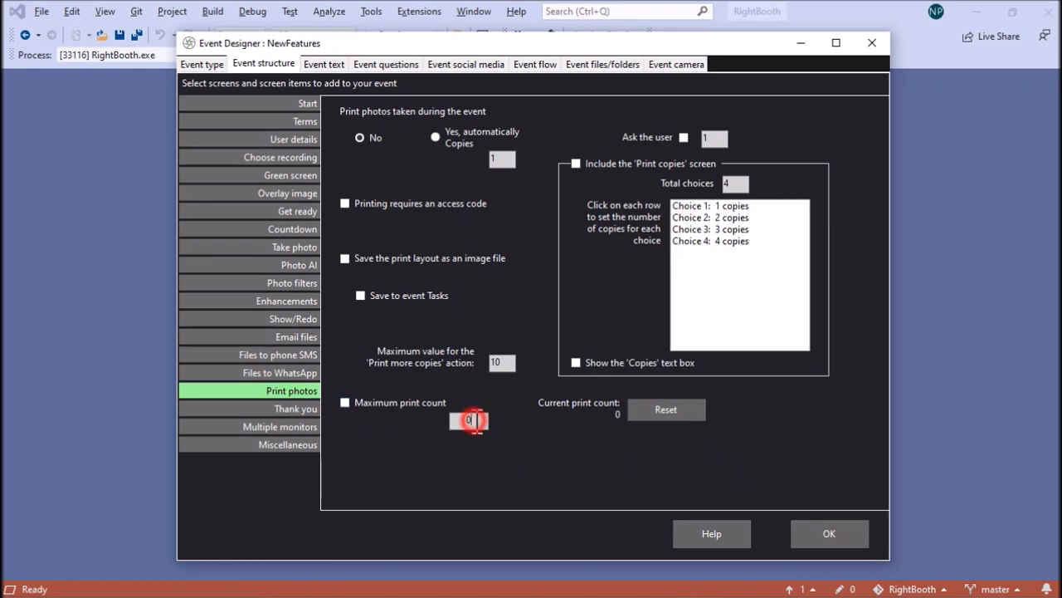
pyautogui.press('BackSpace')
pyautogui.write('50')
pyautogui.click(346, 403)
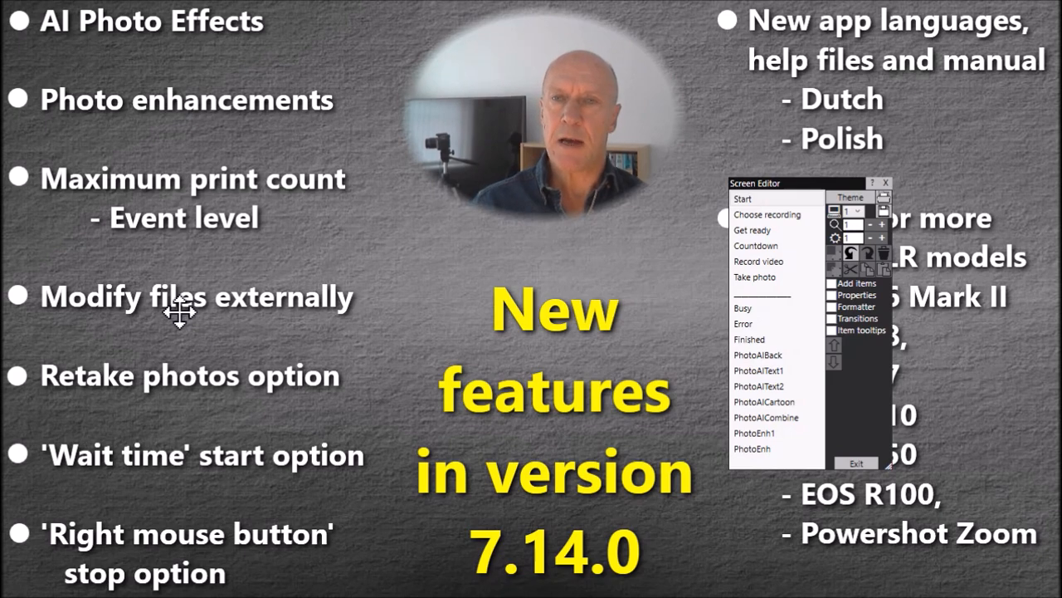
# - Exit the Screen Editor and display the Modify files externally options in the event design's flow settings
pyautogui.click(867, 463)
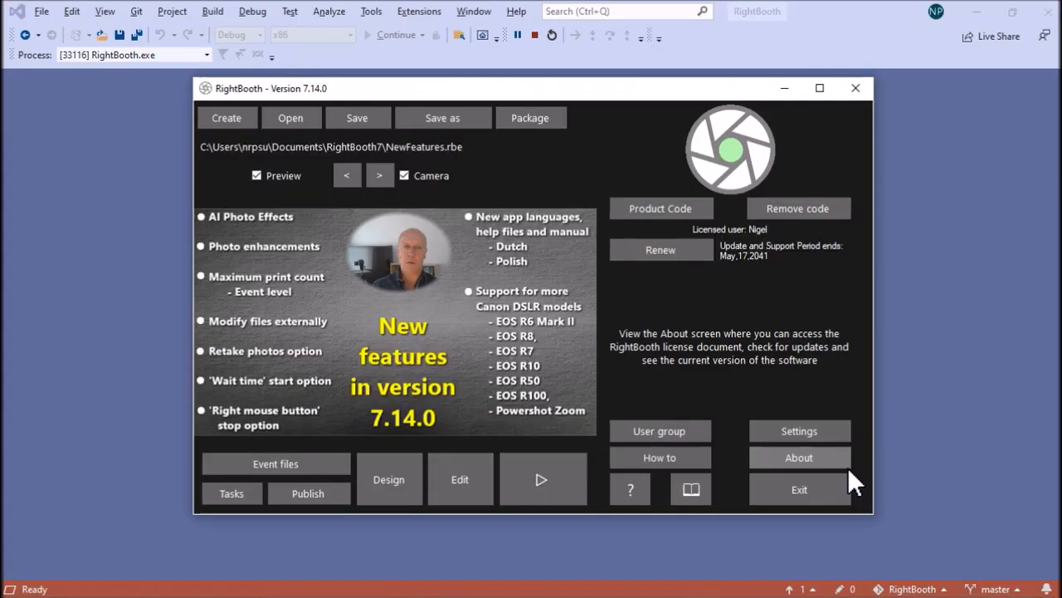
pyautogui.click(403, 480)
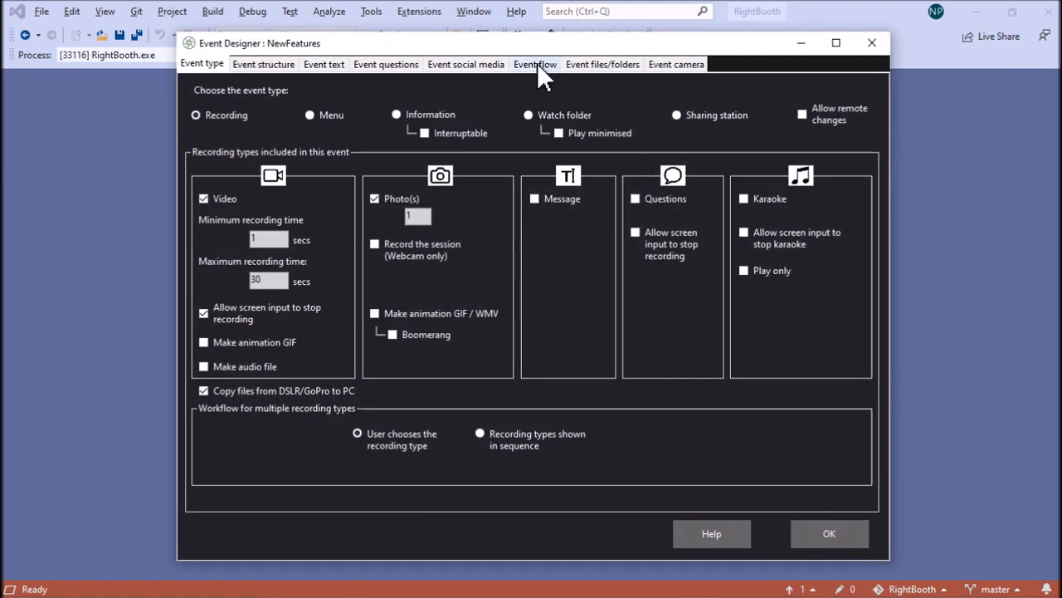
pyautogui.click(535, 64)
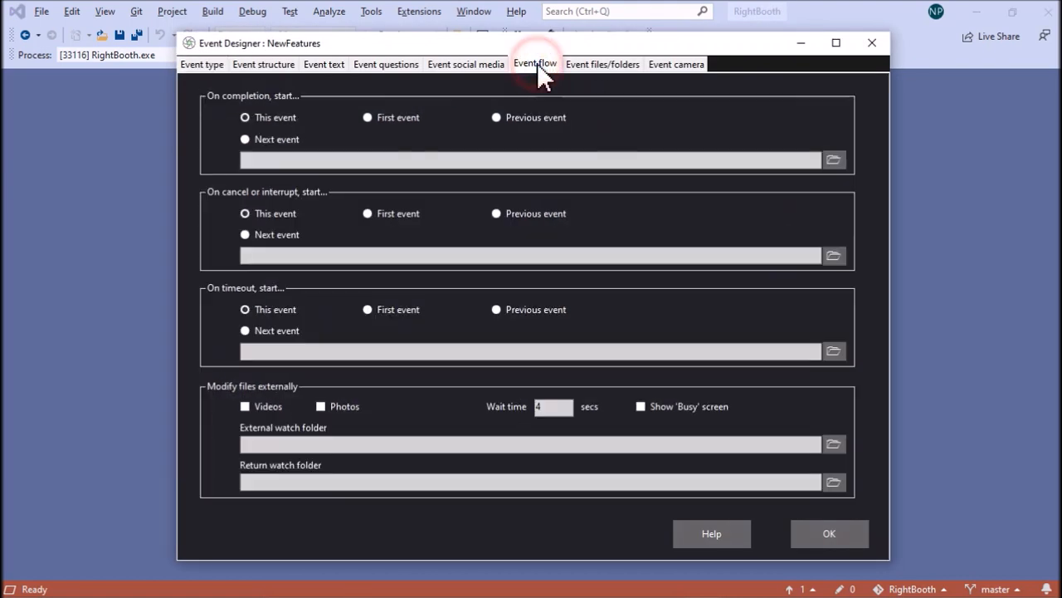